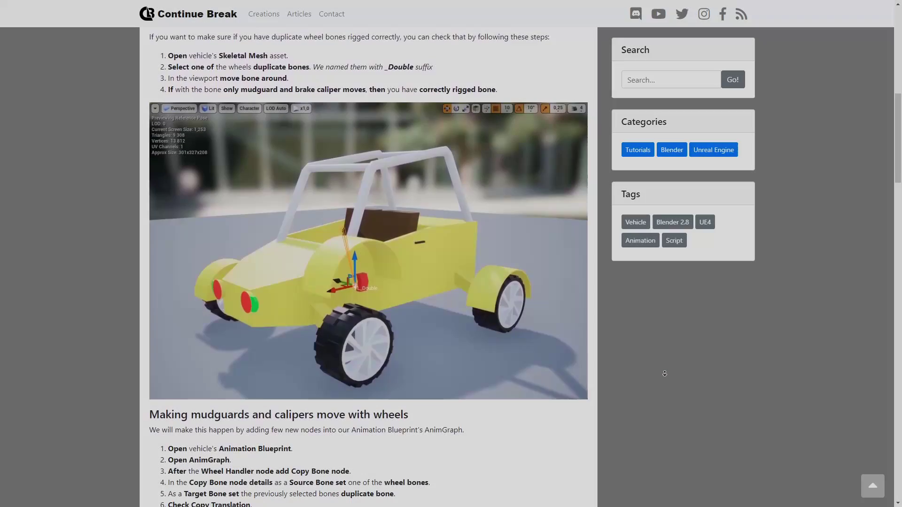
pyautogui.scroll(-2, 663, 374)
pyautogui.scroll(-1, 664, 373)
pyautogui.scroll(-1, 663, 373)
pyautogui.scroll(-1, 664, 374)
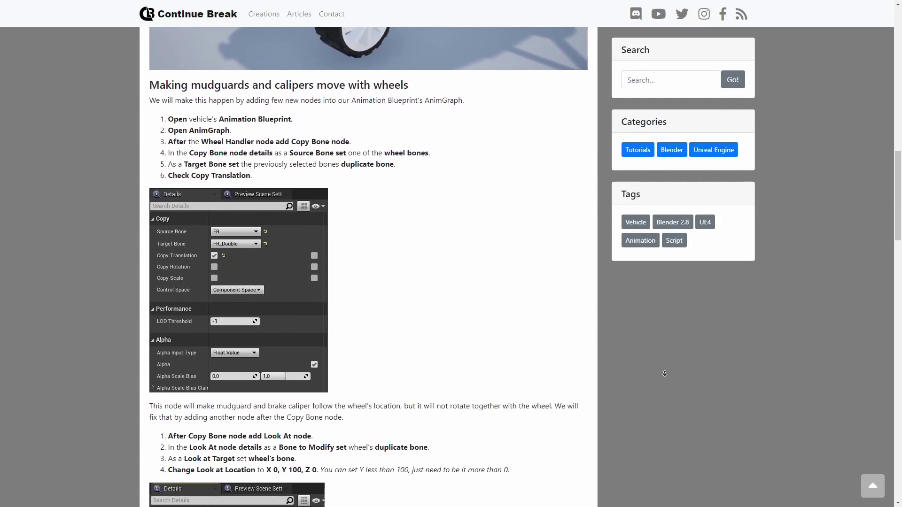
pyautogui.scroll(-1, 664, 374)
pyautogui.scroll(-1, 664, 374)
pyautogui.scroll(-1, 664, 373)
pyautogui.scroll(-1, 664, 373)
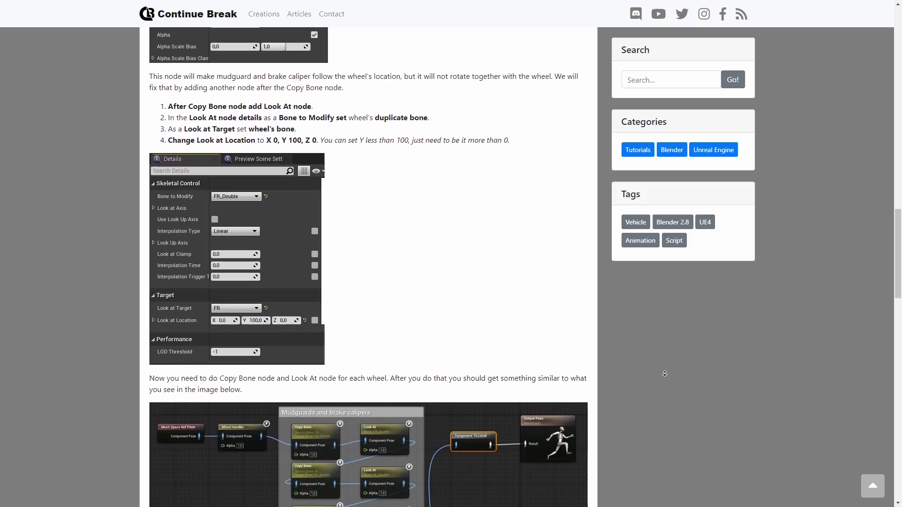
pyautogui.scroll(-1, 663, 373)
pyautogui.scroll(-1, 663, 374)
pyautogui.scroll(-1, 664, 373)
pyautogui.scroll(-1, 664, 374)
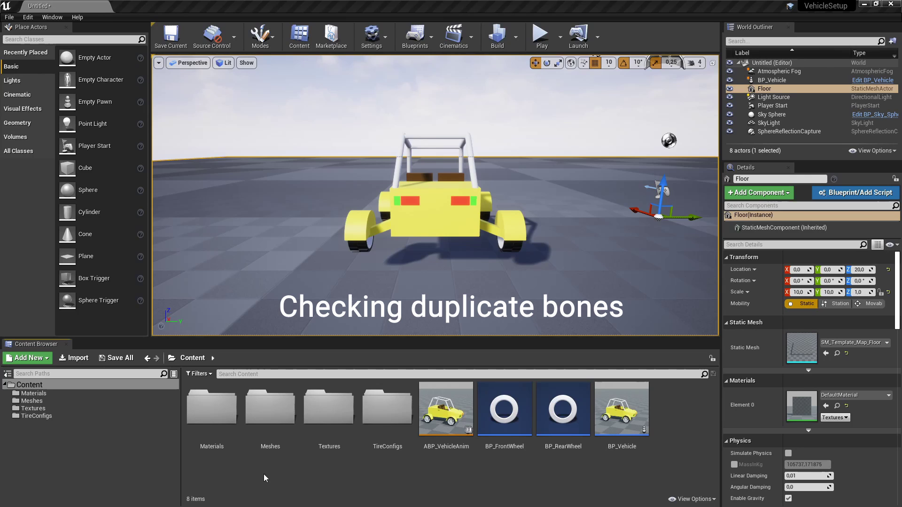
# - Open SKEL_Vehicle from Meshes, test-move the RL_Double bone, and undo the move
pyautogui.doubleClick(267, 421)
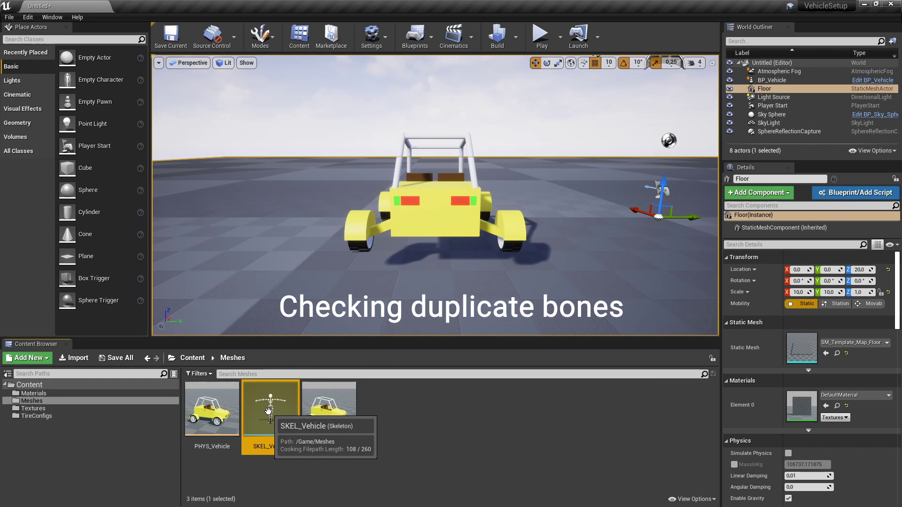
pyautogui.doubleClick(261, 417)
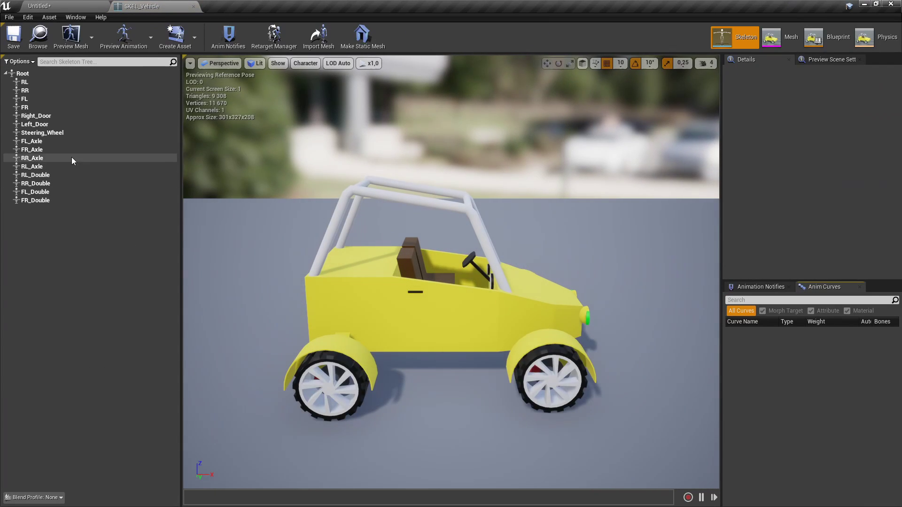
pyautogui.click(35, 175)
pyautogui.moveTo(450, 272); pyautogui.dragTo(451, 272, button='right')
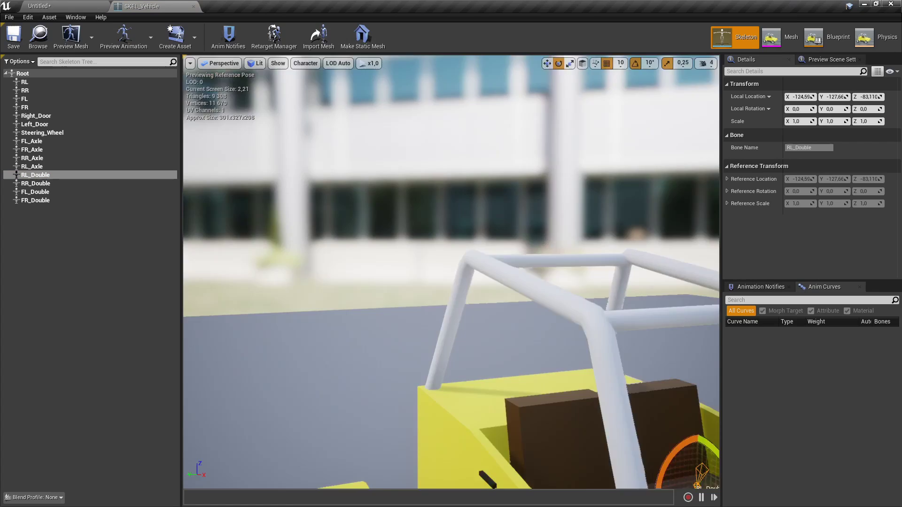
pyautogui.moveTo(572, 97); pyautogui.dragTo(573, 98, button='right')
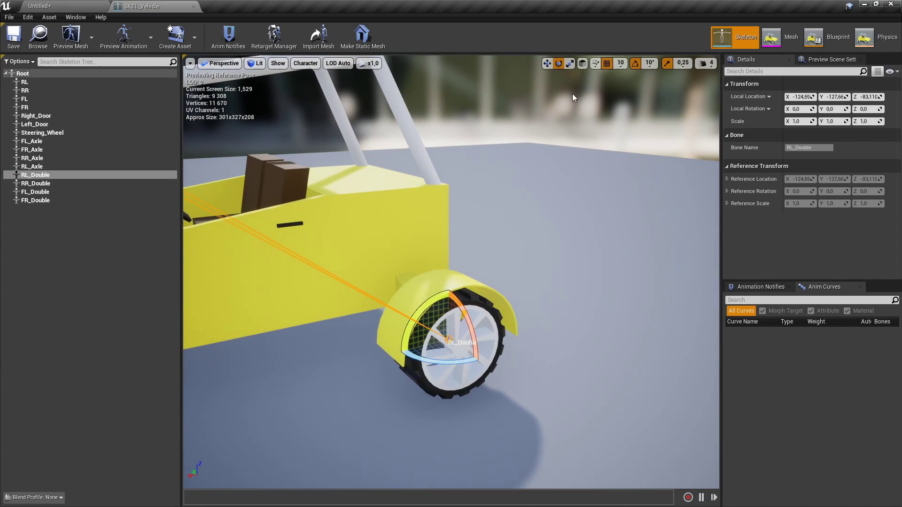
pyautogui.click(547, 64)
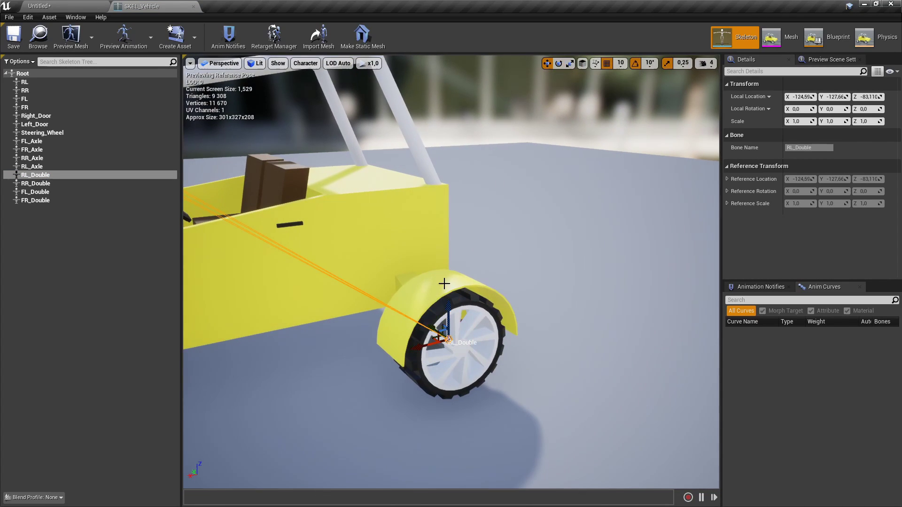
pyautogui.moveTo(449, 301); pyautogui.dragTo(457, 262)
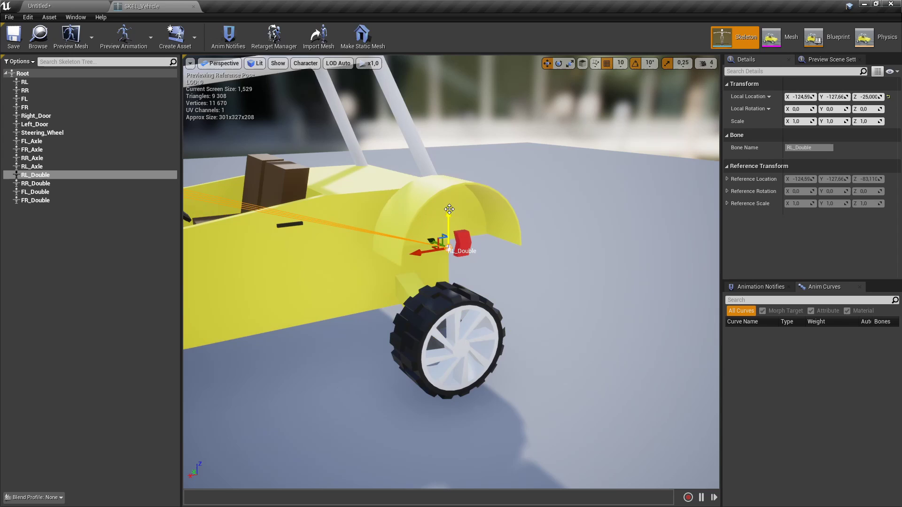
pyautogui.hotkey('ctrl', 'z')
# - Test-move the FL_Double, FR_Double and RR_Double bones, undoing the moves
pyautogui.click(471, 254)
pyautogui.moveTo(476, 219); pyautogui.dragTo(476, 174)
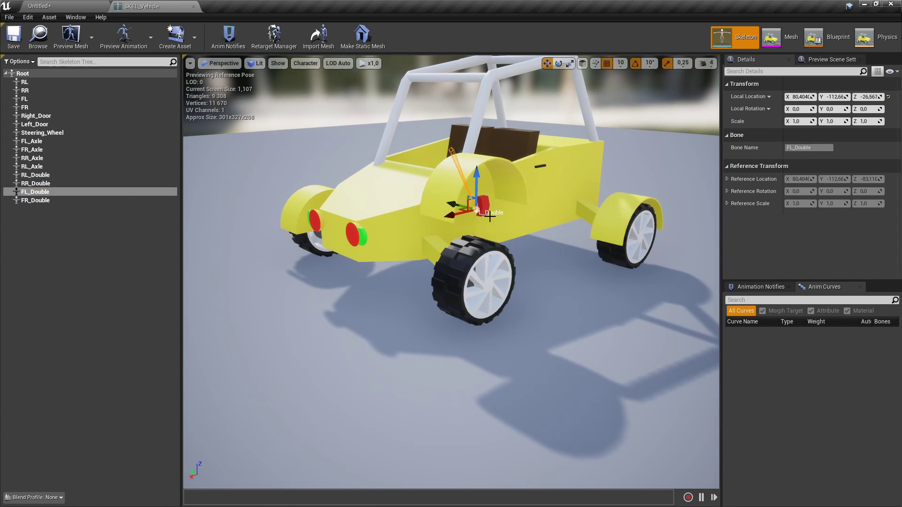
pyautogui.moveTo(490, 217); pyautogui.dragTo(451, 233)
pyautogui.click(480, 282)
pyautogui.moveTo(479, 282); pyautogui.dragTo(422, 195)
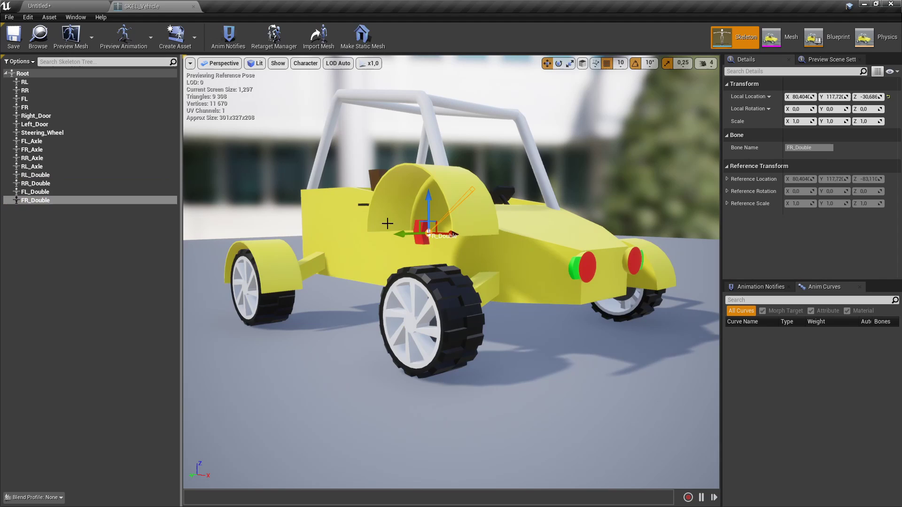
pyautogui.hotkey('ctrl', 'z')
pyautogui.click(282, 215)
pyautogui.moveTo(286, 204); pyautogui.dragTo(286, 165)
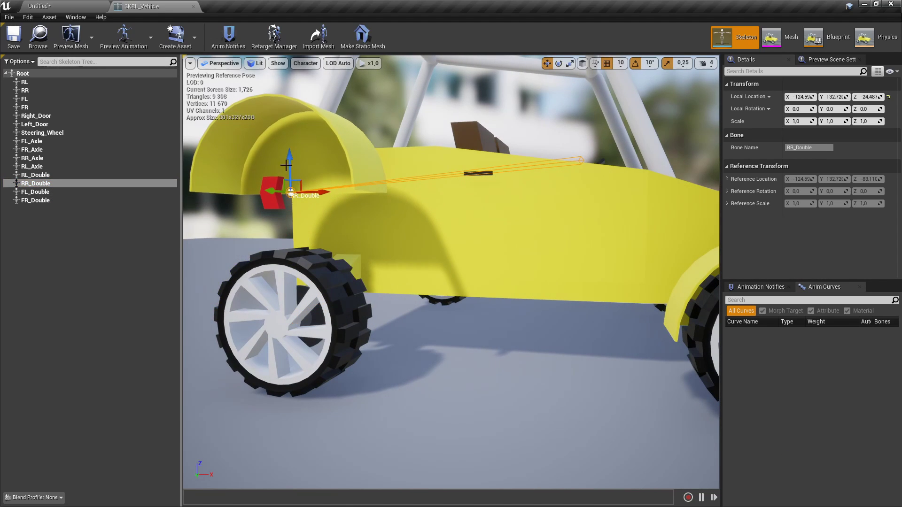
pyautogui.hotkey('ctrl', 'z')
pyautogui.scroll(-3, 335, 239)
pyautogui.scroll(-3, 335, 240)
pyautogui.moveTo(336, 240); pyautogui.dragTo(566, 287)
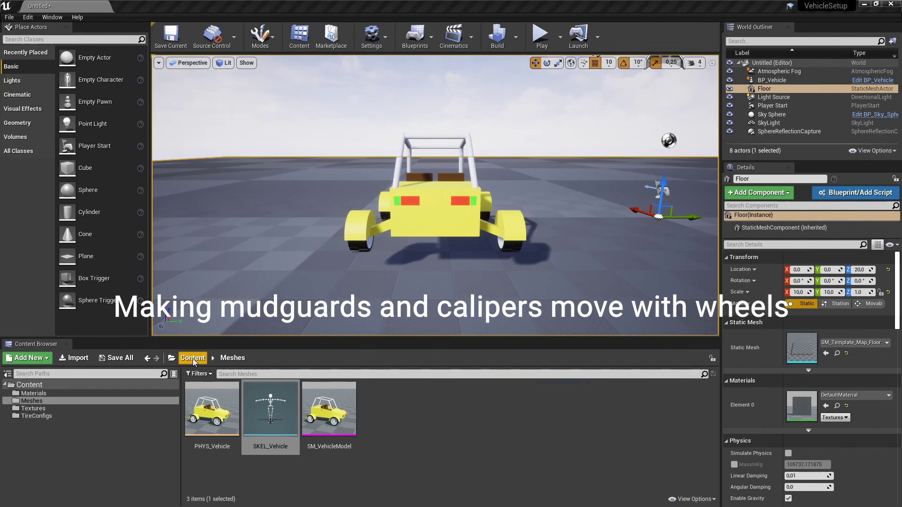
# - Open ABP_VehicleAnim and shift Mesh Space Ref Pose and Wheel Handler left
pyautogui.click(192, 358)
pyautogui.doubleClick(451, 409)
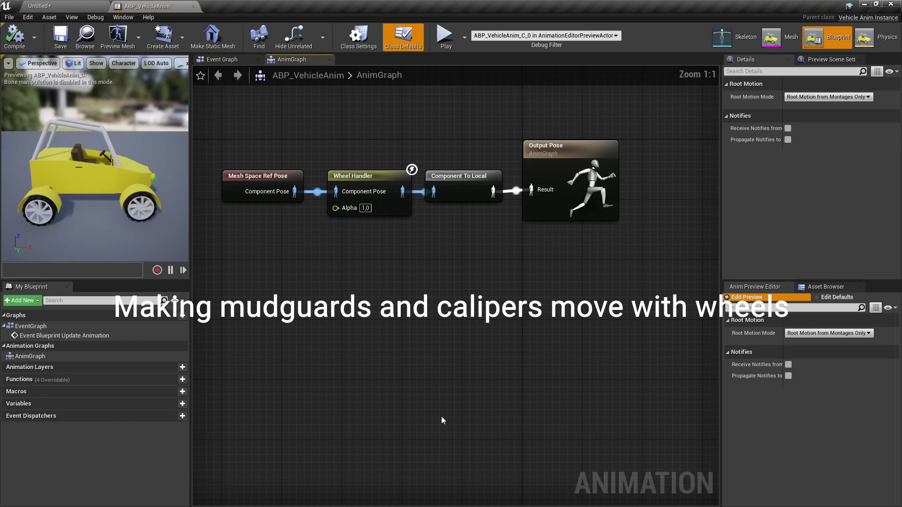
pyautogui.click(367, 177)
pyautogui.moveTo(326, 222); pyautogui.dragTo(469, 259, button='right')
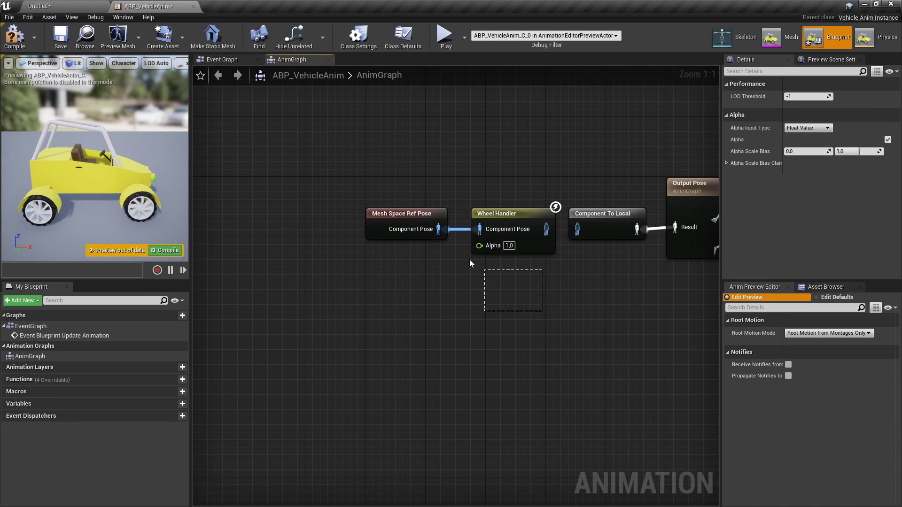
pyautogui.moveTo(543, 313); pyautogui.dragTo(352, 204)
pyautogui.moveTo(498, 207); pyautogui.dragTo(330, 207)
# - Add a Copy Bone node from FR to FR_Double, with its translation, rotation and scale pins unexposed
pyautogui.rightClick(388, 297)
pyautogui.write('copy bo')
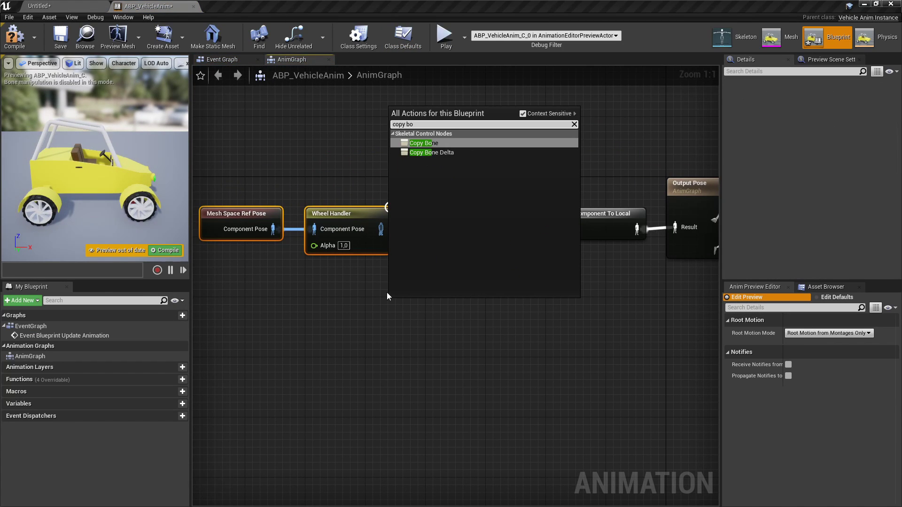
pyautogui.click(422, 144)
pyautogui.moveTo(422, 301); pyautogui.dragTo(440, 228)
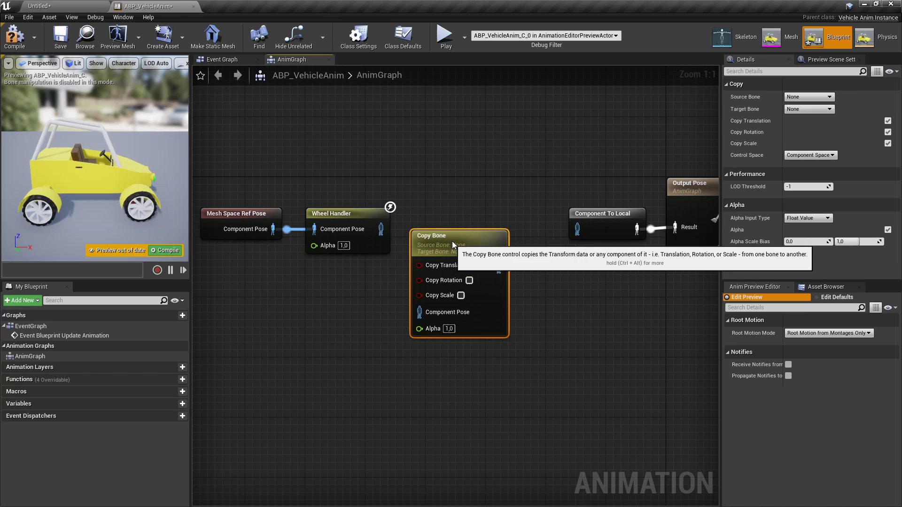
pyautogui.click(814, 97)
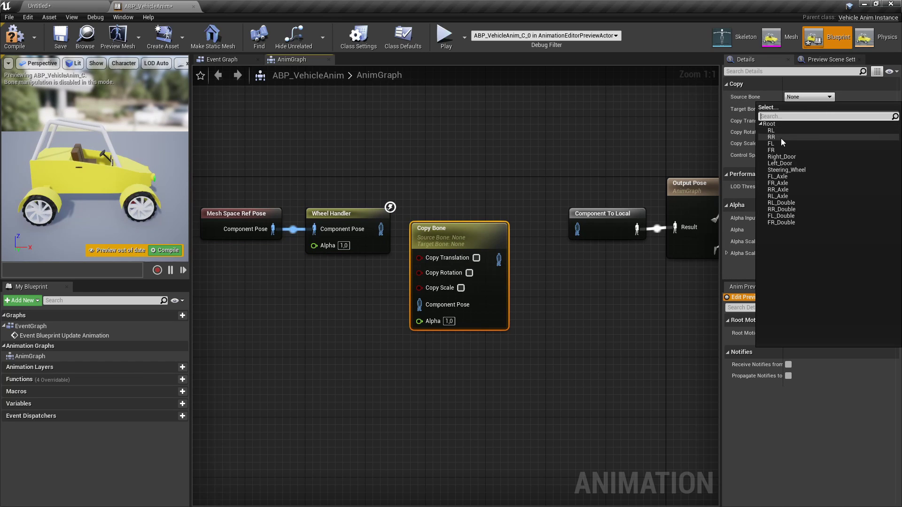
pyautogui.click(776, 149)
pyautogui.click(803, 110)
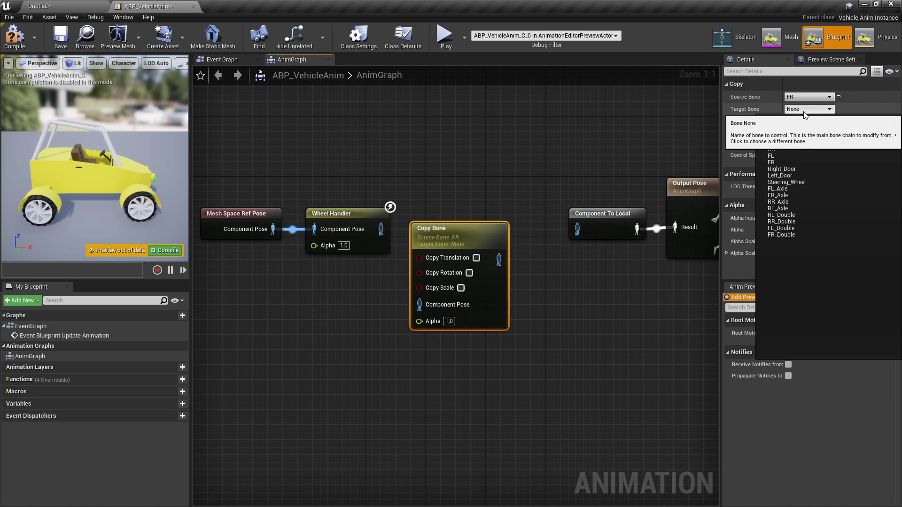
pyautogui.click(791, 236)
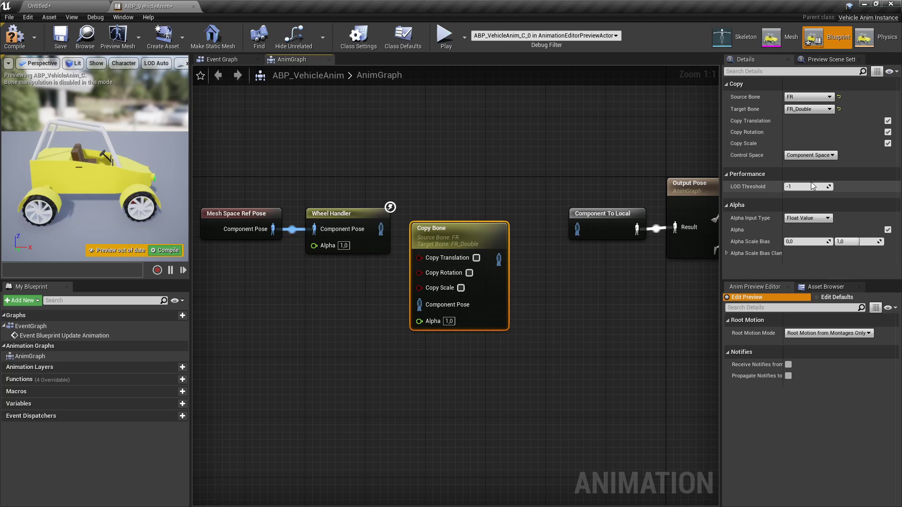
pyautogui.click(887, 121)
pyautogui.click(887, 131)
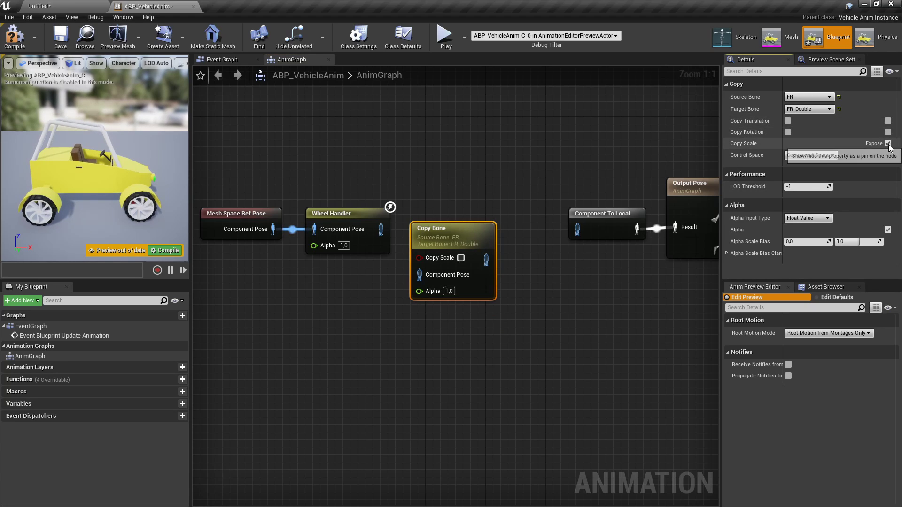
pyautogui.click(886, 144)
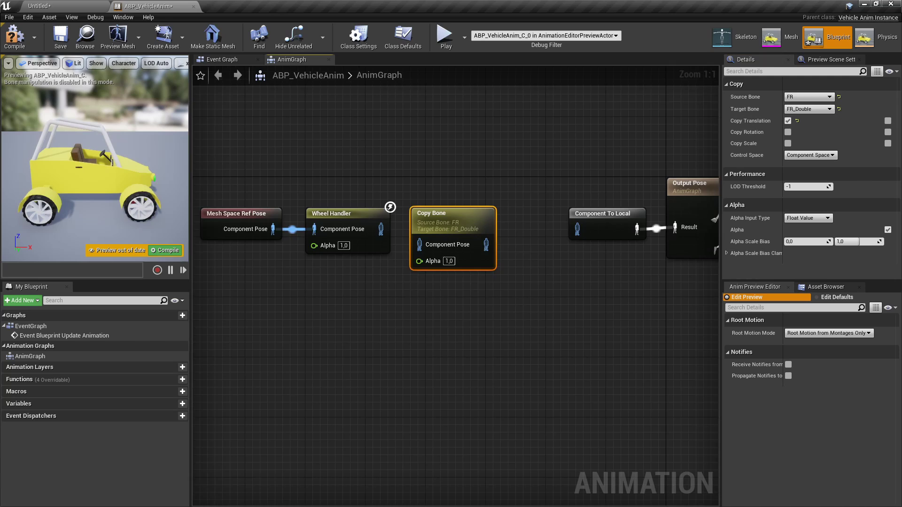
# - Add a Look At node that modifies FR_Double and targets bone FR
pyautogui.moveTo(513, 311); pyautogui.dragTo(452, 264, button='right')
pyautogui.rightClick(452, 263)
pyautogui.write('look at')
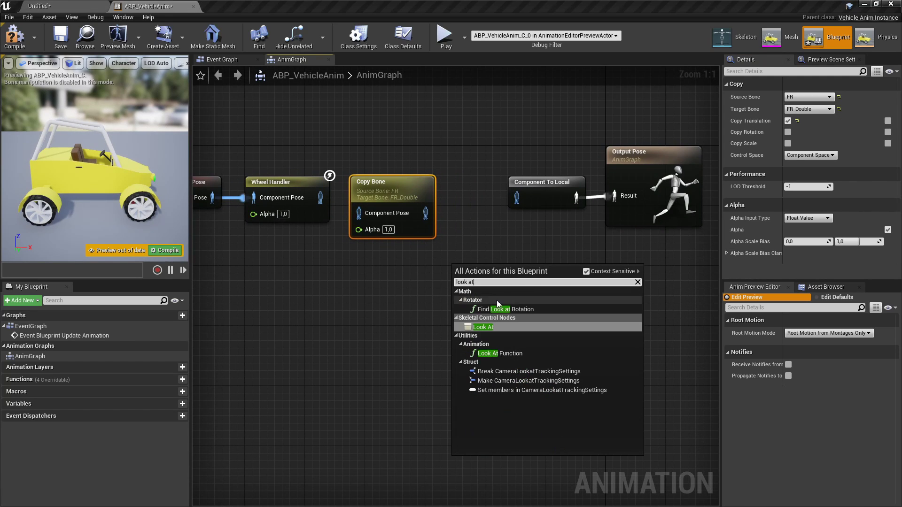
pyautogui.click(497, 300)
pyautogui.moveTo(484, 272); pyautogui.dragTo(475, 249)
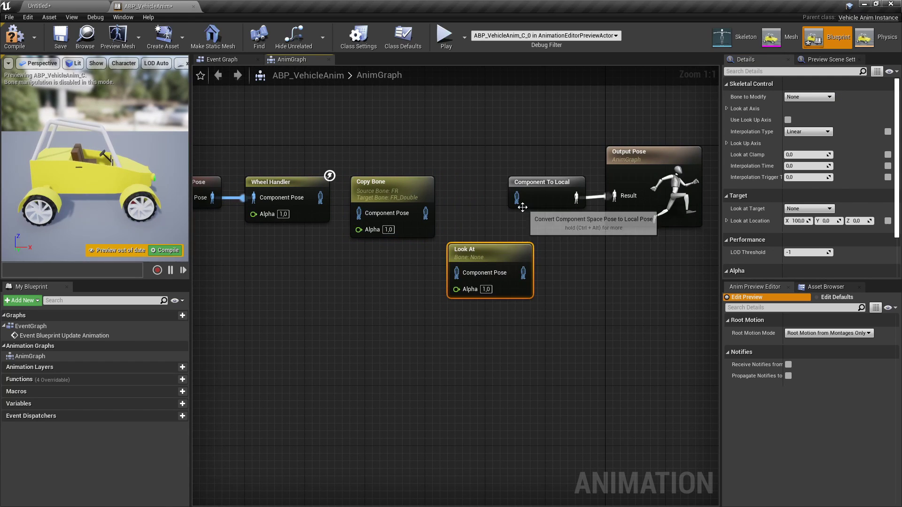
pyautogui.click(796, 99)
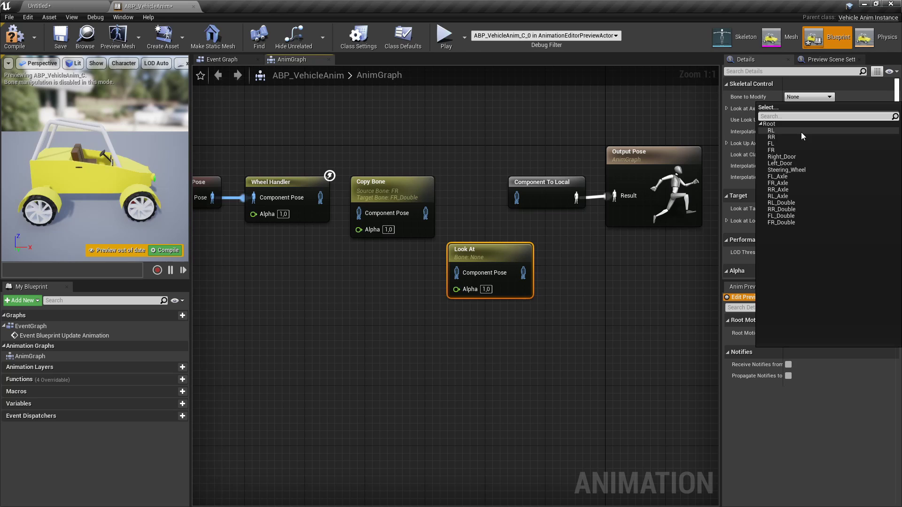
pyautogui.click(783, 223)
pyautogui.click(804, 210)
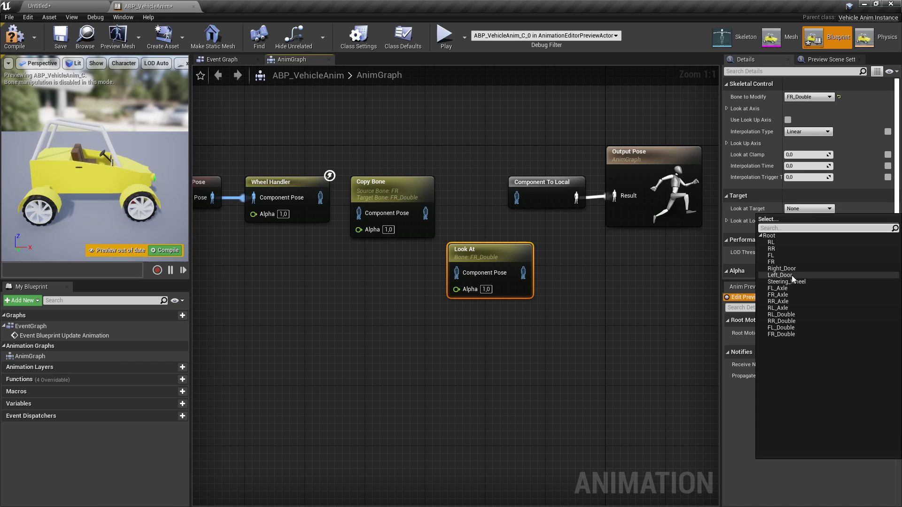
pyautogui.click(780, 260)
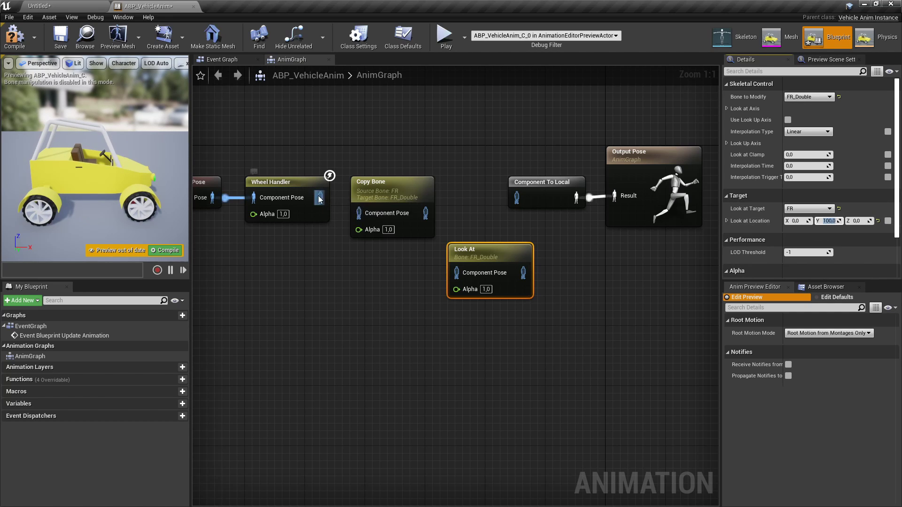
# - Wire Copy Bone into the Look At, set the Y offset to 100, and recompile
pyautogui.moveTo(490, 250); pyautogui.dragTo(496, 208)
pyautogui.moveTo(425, 205); pyautogui.dragTo(455, 212)
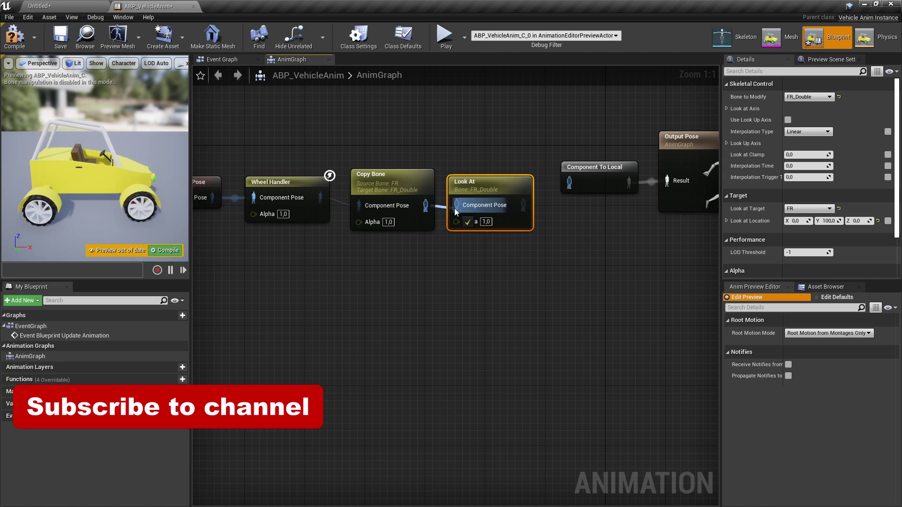
pyautogui.click(166, 250)
pyautogui.write('50')
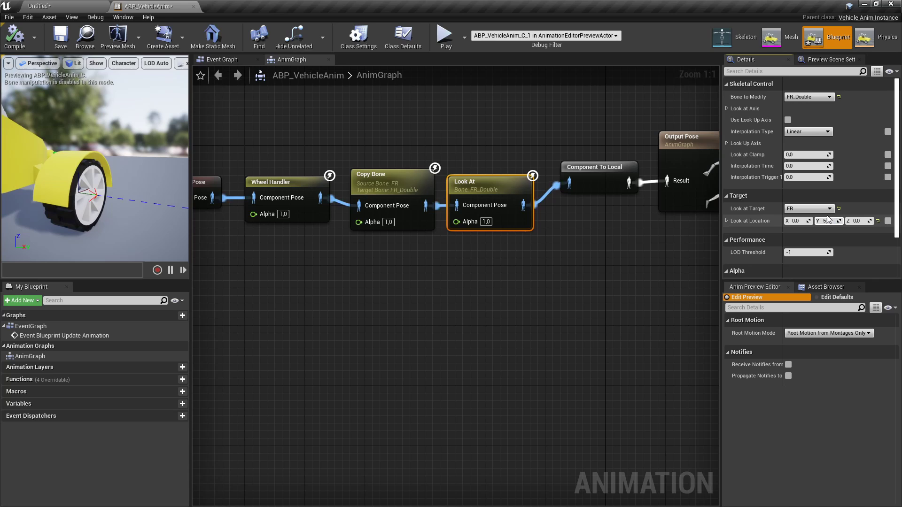
pyautogui.click(166, 251)
pyautogui.write('1')
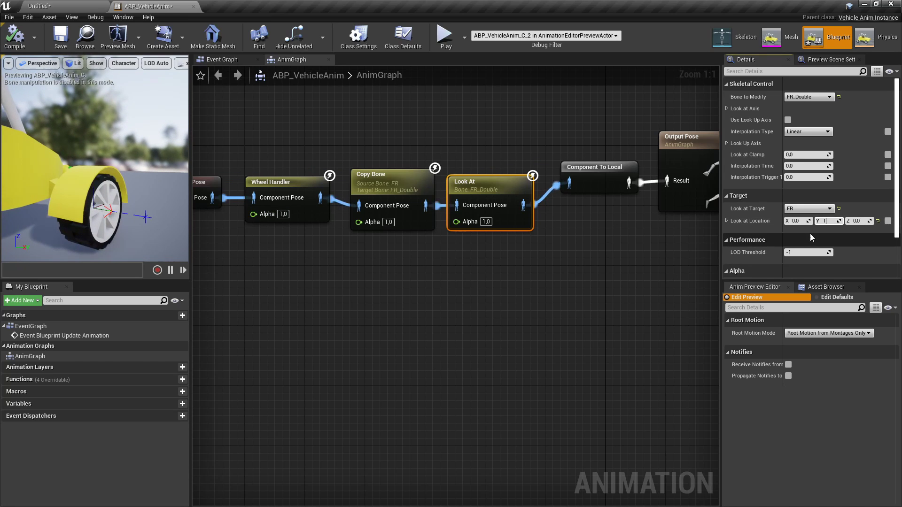
pyautogui.write('00')
pyautogui.press('Return')
pyautogui.click(166, 251)
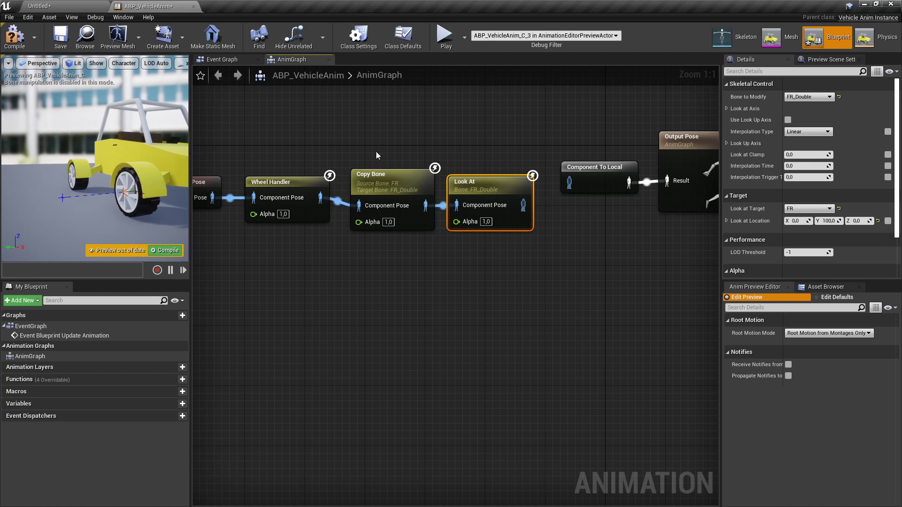
# - Duplicate the Copy Bone and Look At pair three times in a column
pyautogui.moveTo(376, 152); pyautogui.dragTo(459, 287)
pyautogui.hotkey('ctrl', 'c')
pyautogui.hotkey('ctrl', 'v')
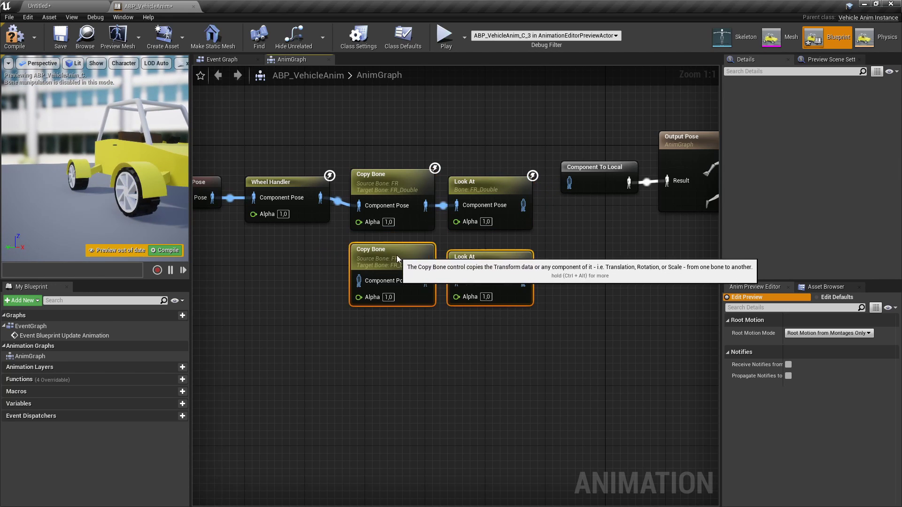
pyautogui.hotkey('ctrl', 'v')
pyautogui.moveTo(377, 341); pyautogui.dragTo(401, 327)
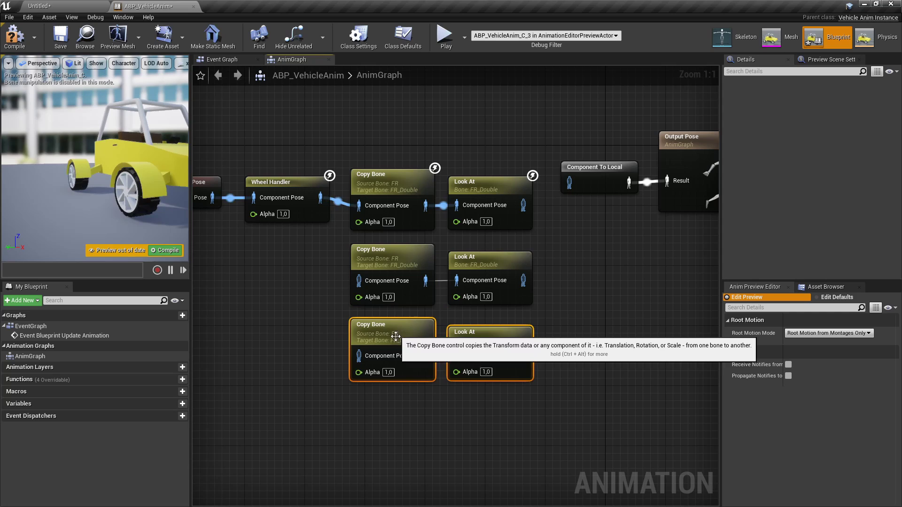
pyautogui.hotkey('ctrl', 'v')
pyautogui.moveTo(377, 358)
pyautogui.mouseDown()
pyautogui.moveTo(391, 410)
pyautogui.moveTo(398, 395)
pyautogui.mouseUp()
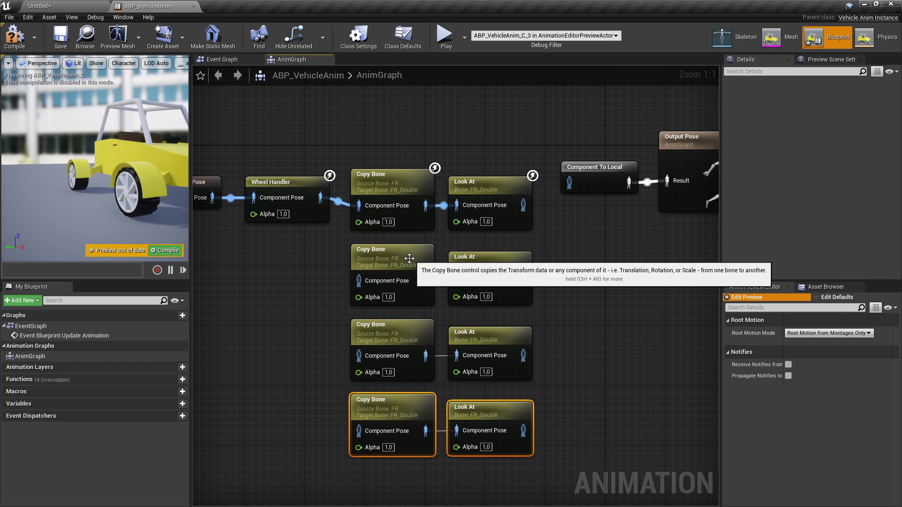
# - Set the second pair to FL: Copy Bone FL to FL_Double, Look At FL_Double at FL
pyautogui.click(412, 258)
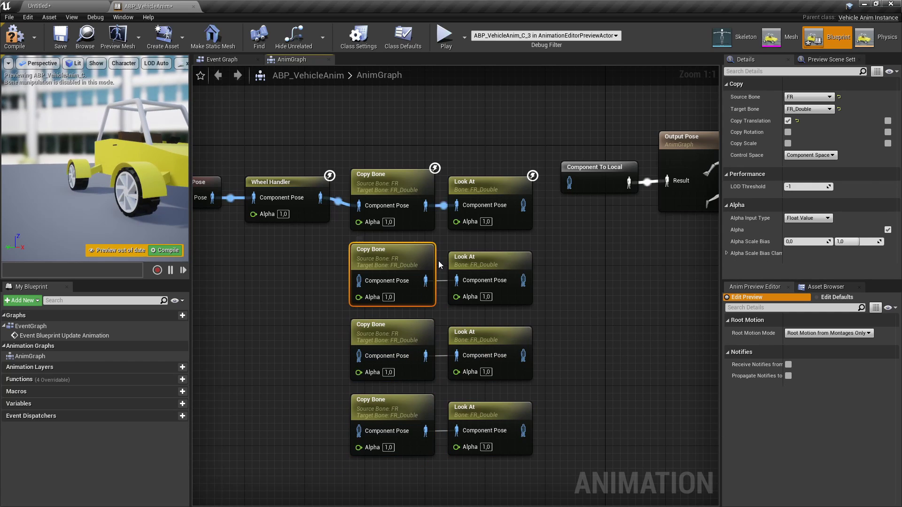
pyautogui.click(808, 97)
pyautogui.click(779, 144)
pyautogui.click(808, 109)
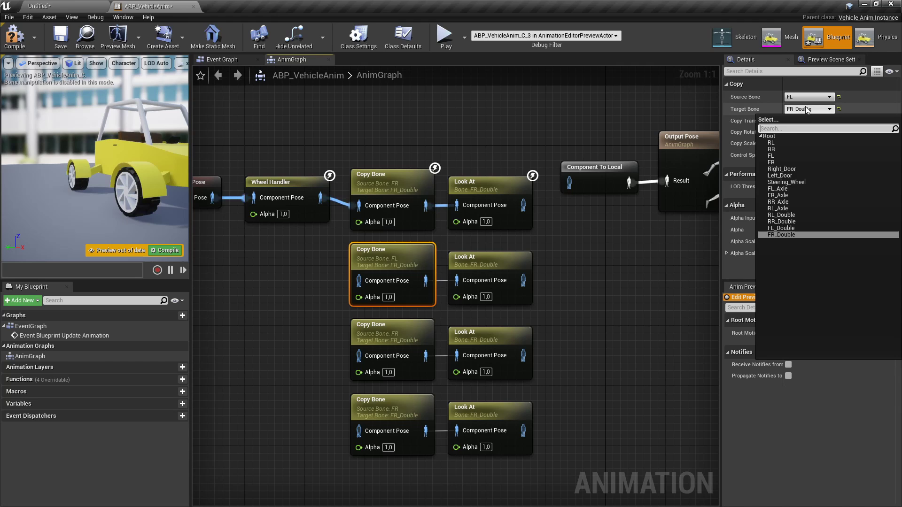
pyautogui.click(786, 227)
pyautogui.click(492, 261)
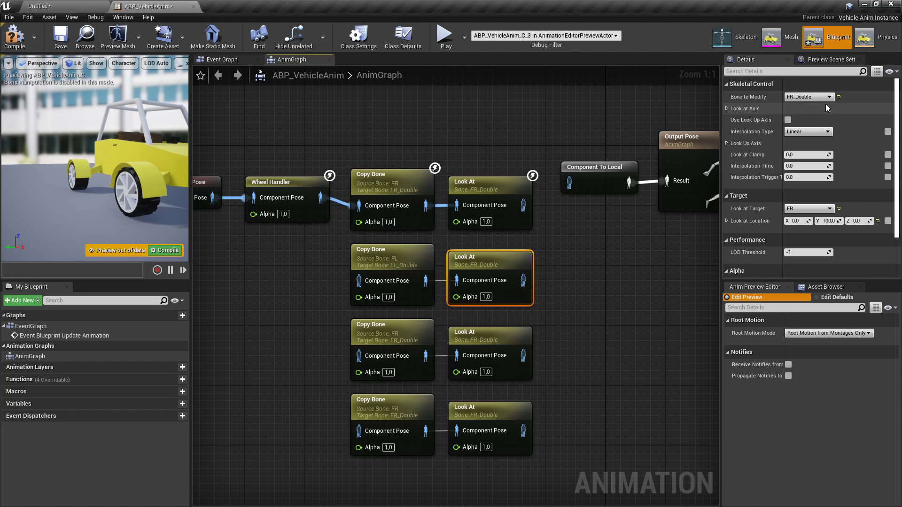
pyautogui.click(809, 96)
pyautogui.click(787, 218)
pyautogui.click(809, 209)
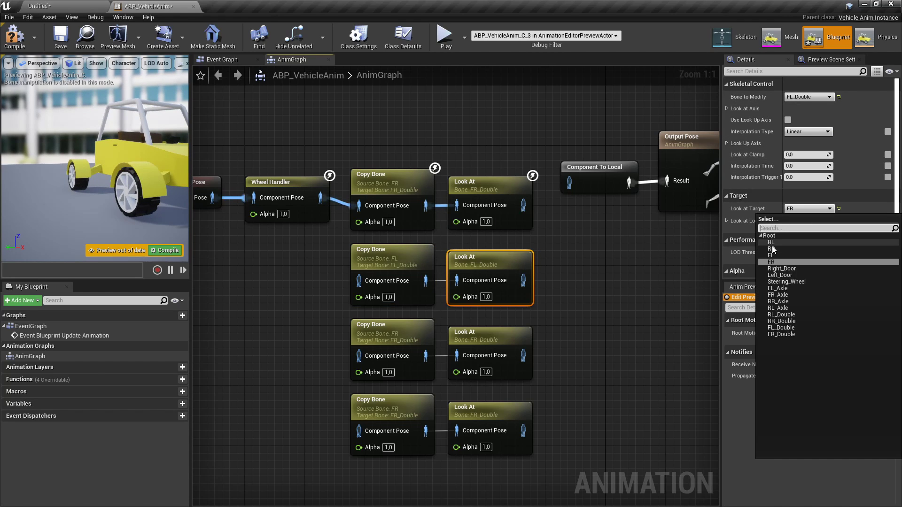
pyautogui.click(772, 242)
# - Set the third pair to RL: Copy Bone RL to RL_Double, Look At RL_Double at RL
pyautogui.click(395, 329)
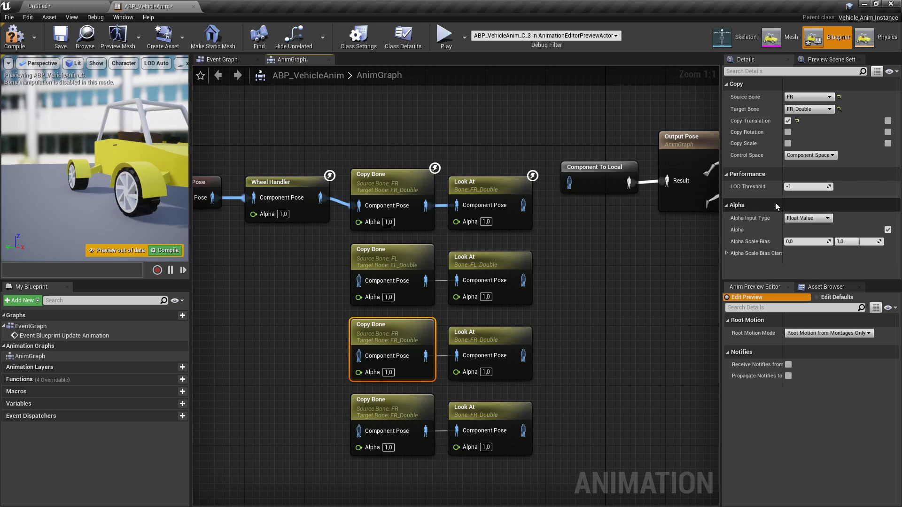
pyautogui.click(806, 97)
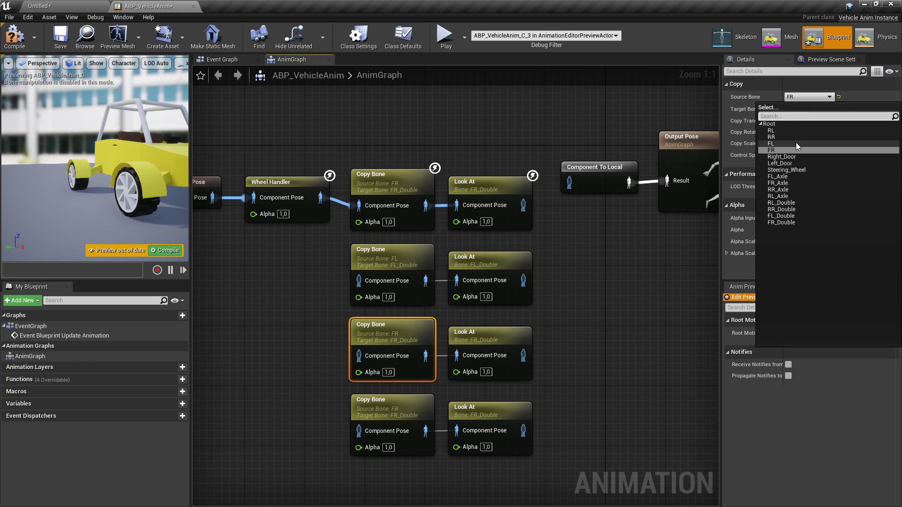
pyautogui.click(776, 130)
pyautogui.click(810, 110)
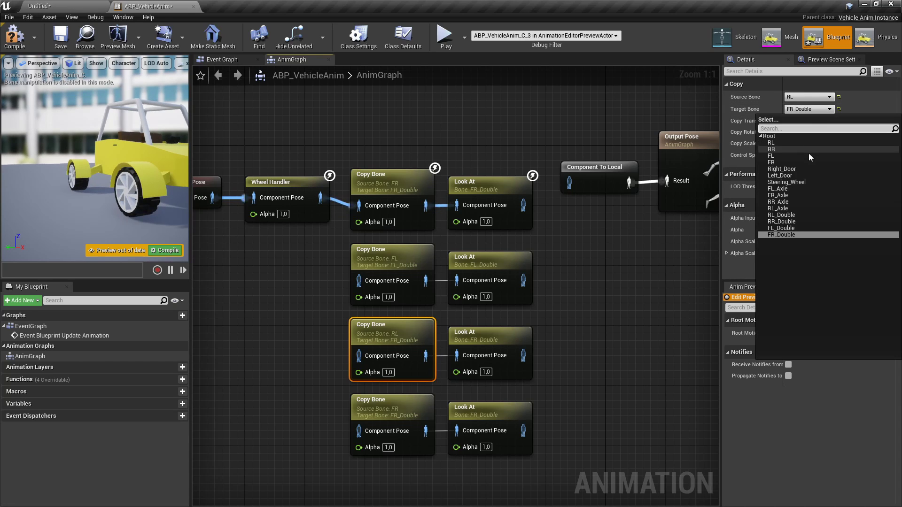
pyautogui.click(782, 215)
pyautogui.click(489, 332)
pyautogui.click(808, 97)
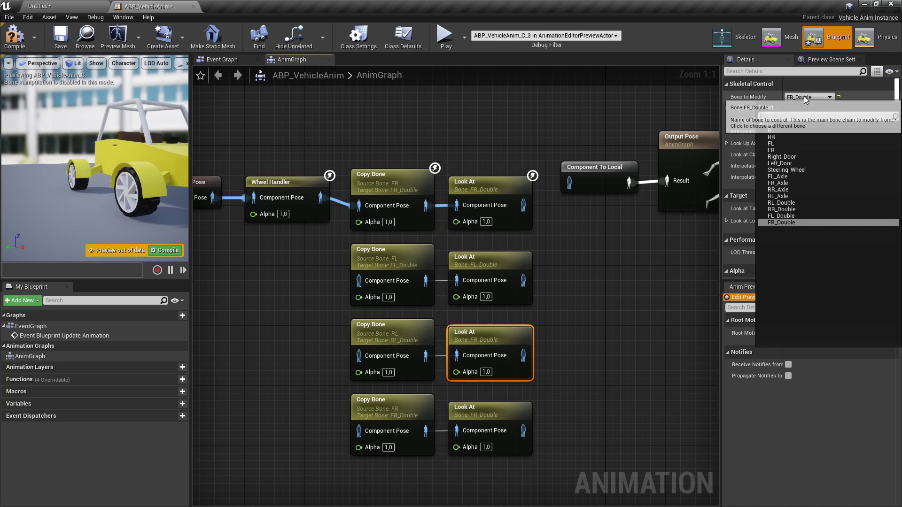
pyautogui.click(780, 203)
pyautogui.click(809, 208)
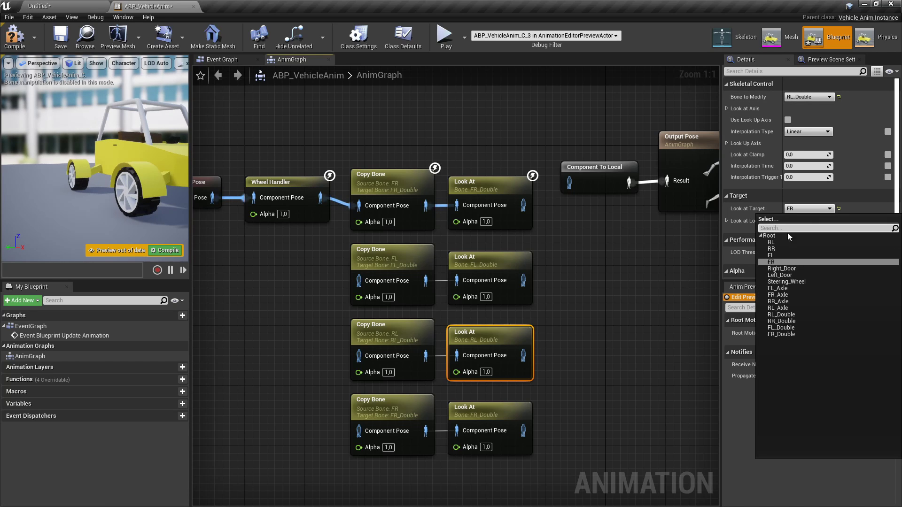
pyautogui.click(775, 243)
# - Set the bottom pair: Copy Bone RR to RR_Double, Look At modifying RR aimed at RR
pyautogui.click(380, 401)
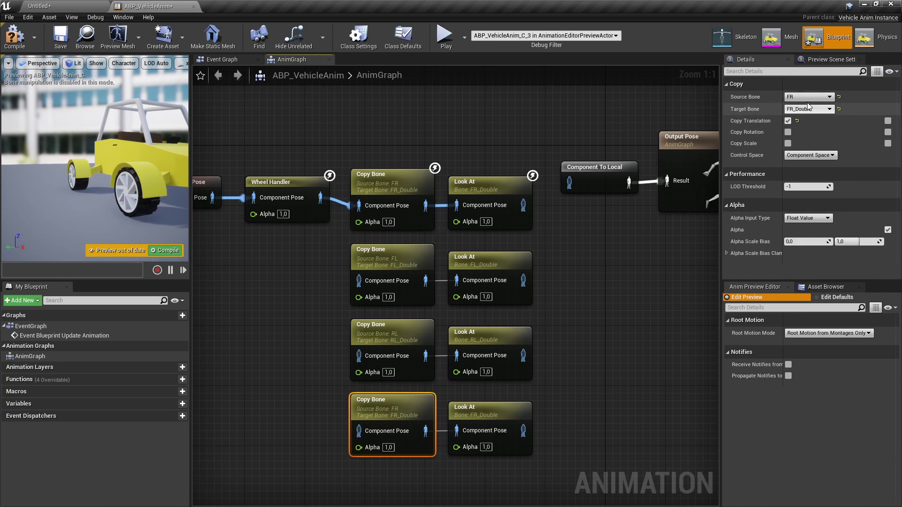
pyautogui.click(809, 97)
pyautogui.click(778, 135)
pyautogui.click(800, 109)
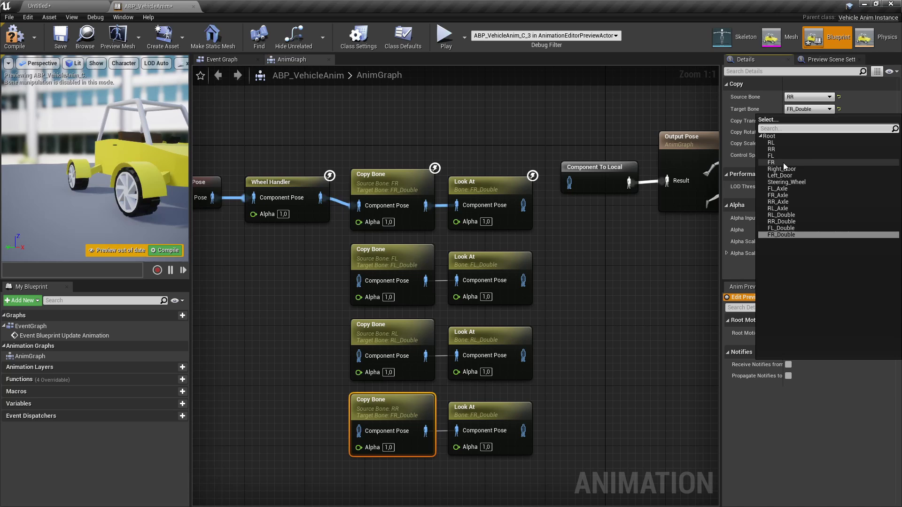
pyautogui.click(771, 149)
pyautogui.click(808, 109)
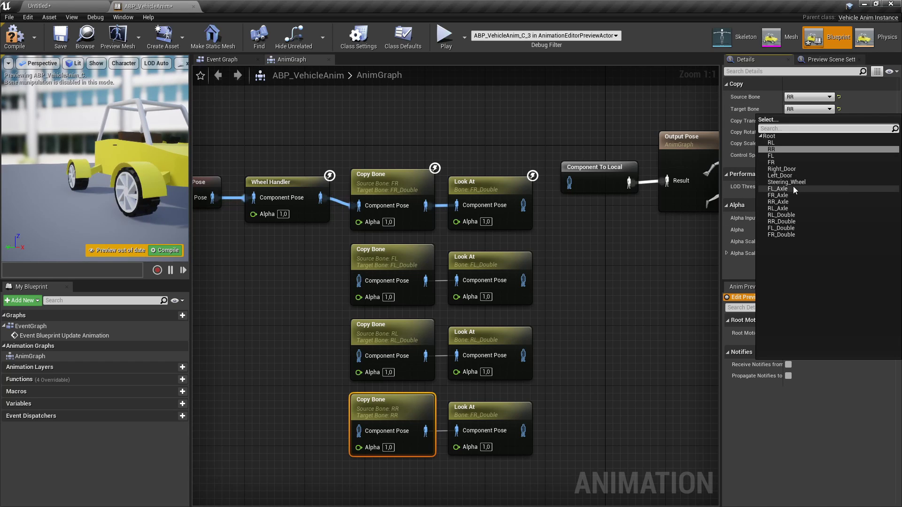
pyautogui.click(790, 227)
pyautogui.click(479, 407)
pyautogui.click(809, 96)
pyautogui.click(797, 137)
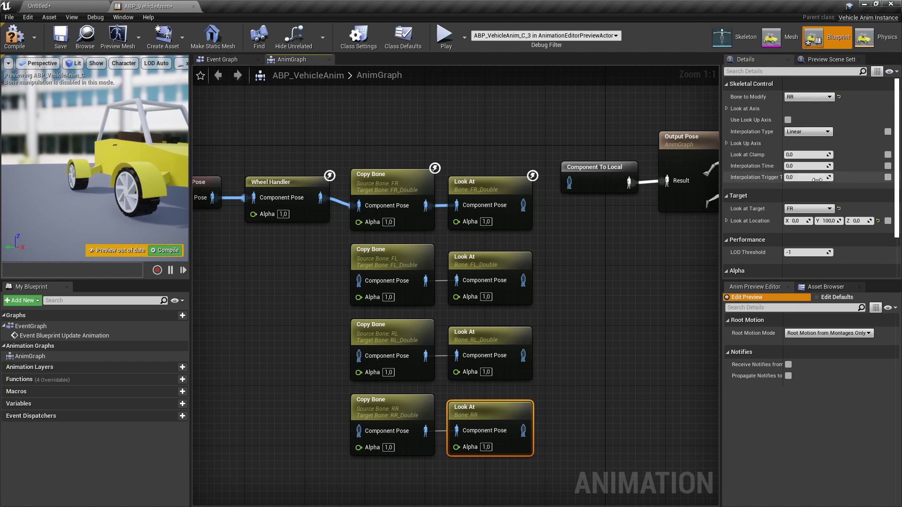
pyautogui.click(809, 209)
pyautogui.click(792, 253)
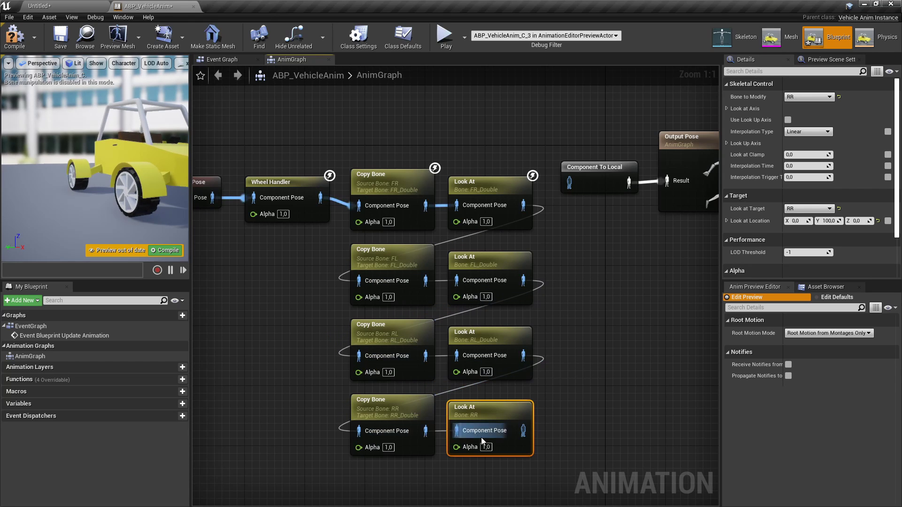
# - Wire the bottom Look At to Component To Local and wrap the pairs in a comment
pyautogui.moveTo(522, 430); pyautogui.dragTo(570, 182)
pyautogui.scroll(-1, 604, 200)
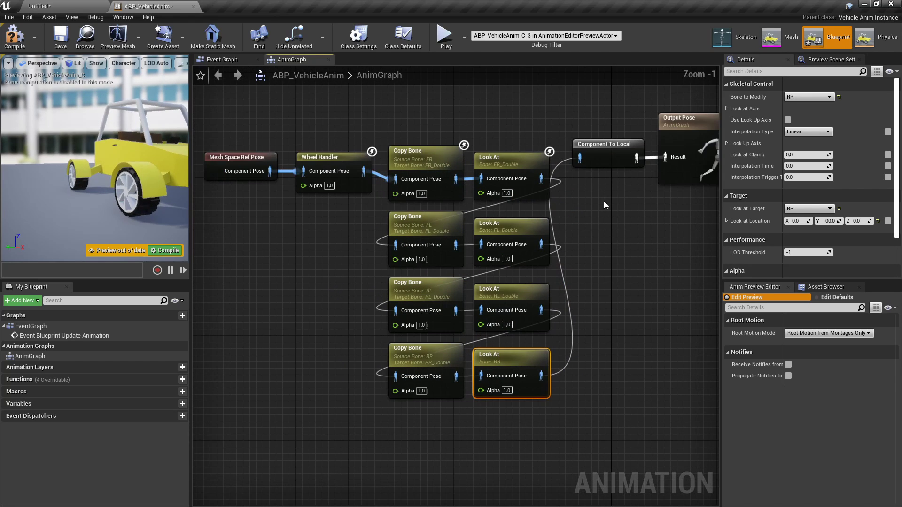
pyautogui.moveTo(599, 131); pyautogui.dragTo(468, 345)
pyautogui.press('c')
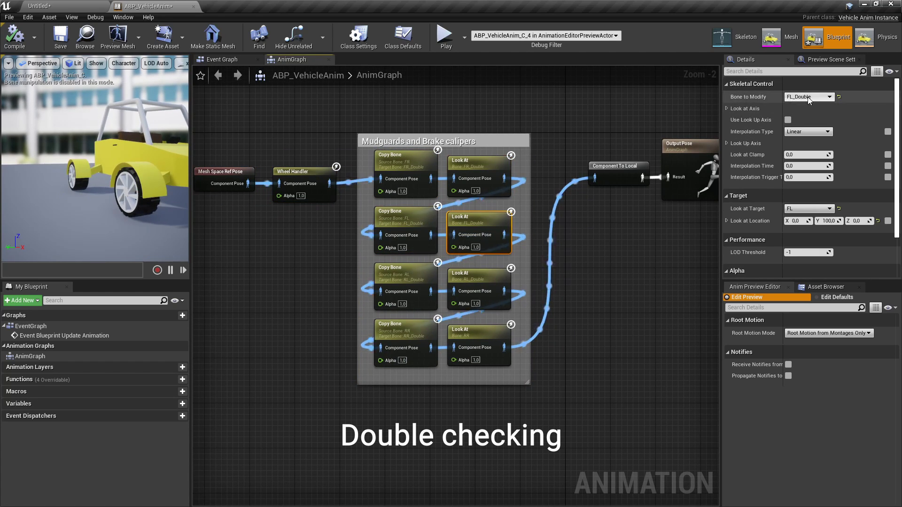
# - Change the RR Look At's bone to modify to RR_Double
pyautogui.click(507, 305)
pyautogui.click(486, 334)
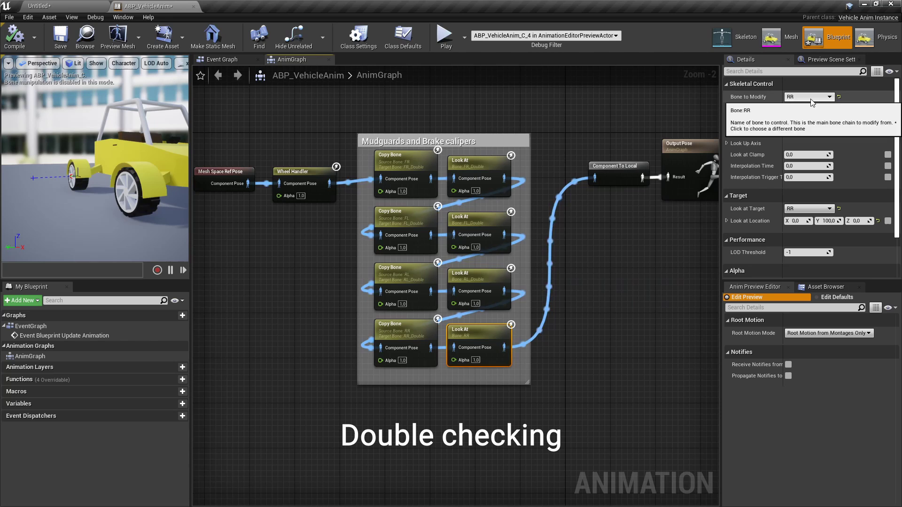
pyautogui.click(809, 96)
pyautogui.click(816, 209)
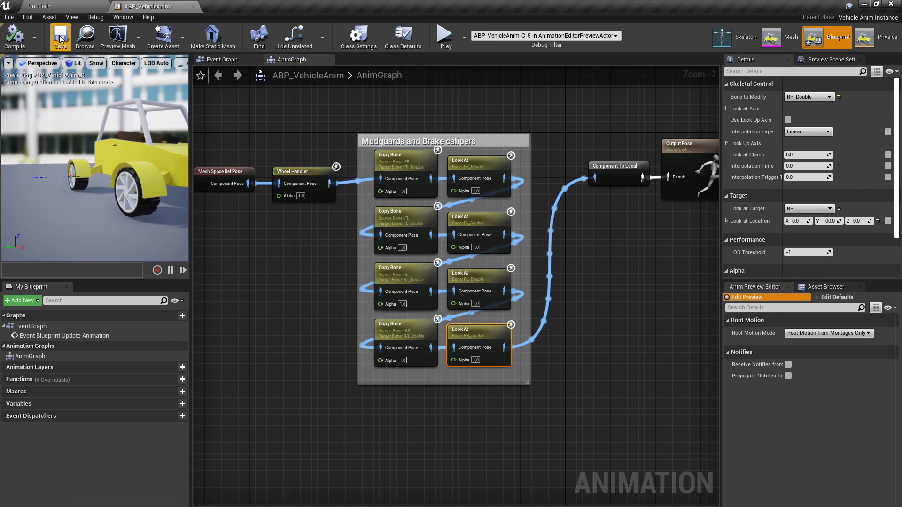
# - Play the level fullscreen to watch the mudguards follow the wheels, then return to ABP_VehicleAnim
pyautogui.click(64, 4)
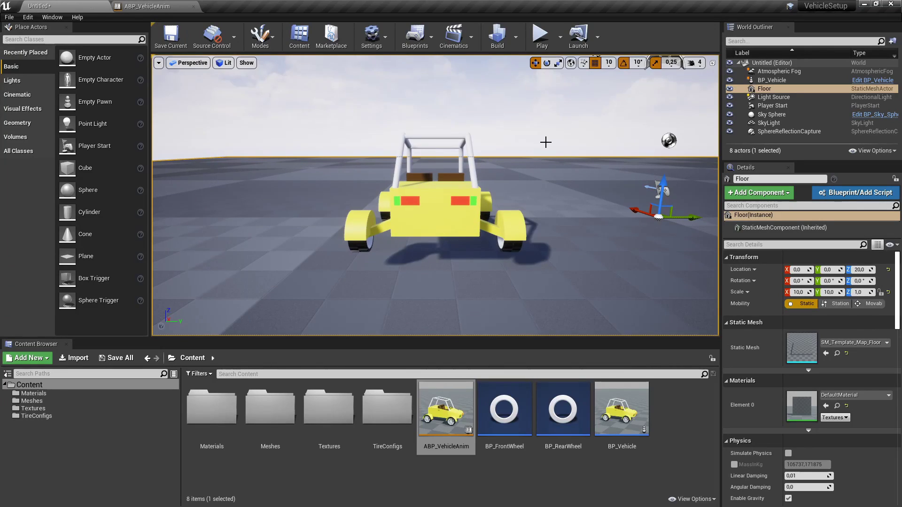
pyautogui.click(542, 43)
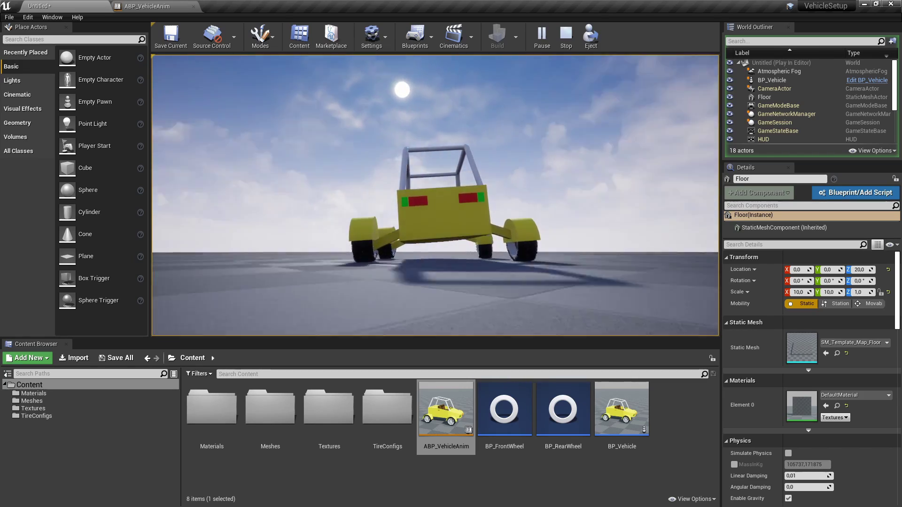
pyautogui.press('F11')
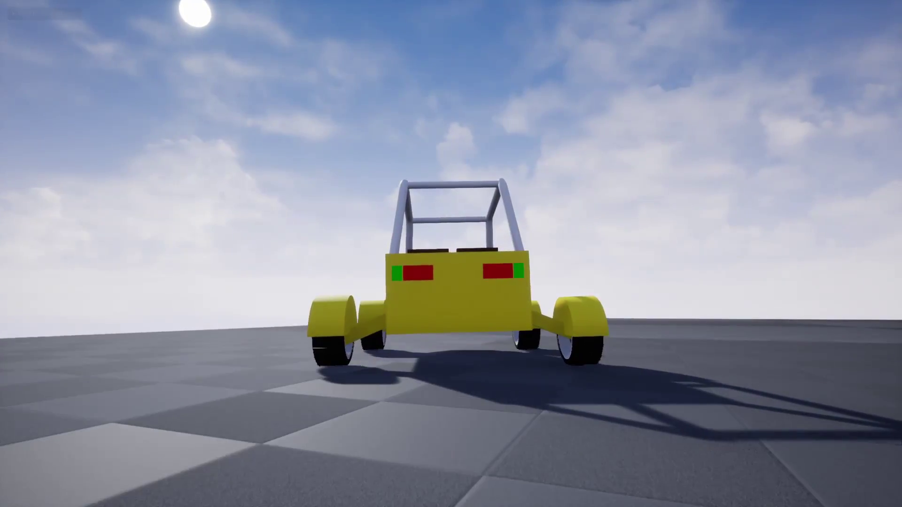
pyautogui.click(451, 254)
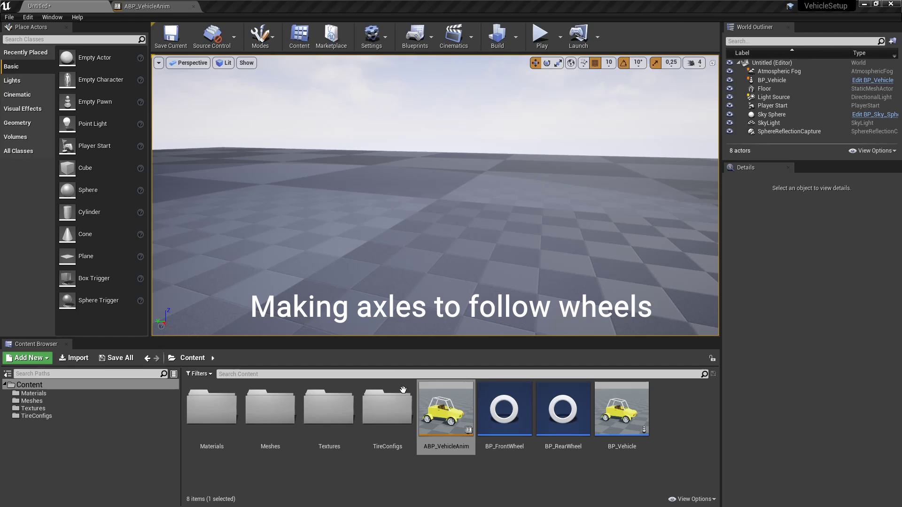
pyautogui.click(142, 7)
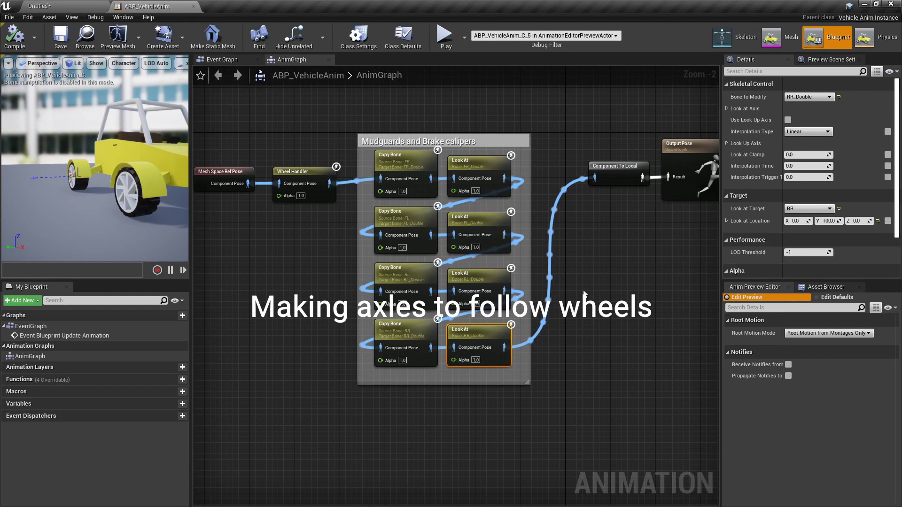
# - Move the final pose nodes right, disconnect the caliper chain, and add a Look At node
pyautogui.moveTo(574, 180); pyautogui.dragTo(438, 184, button='right')
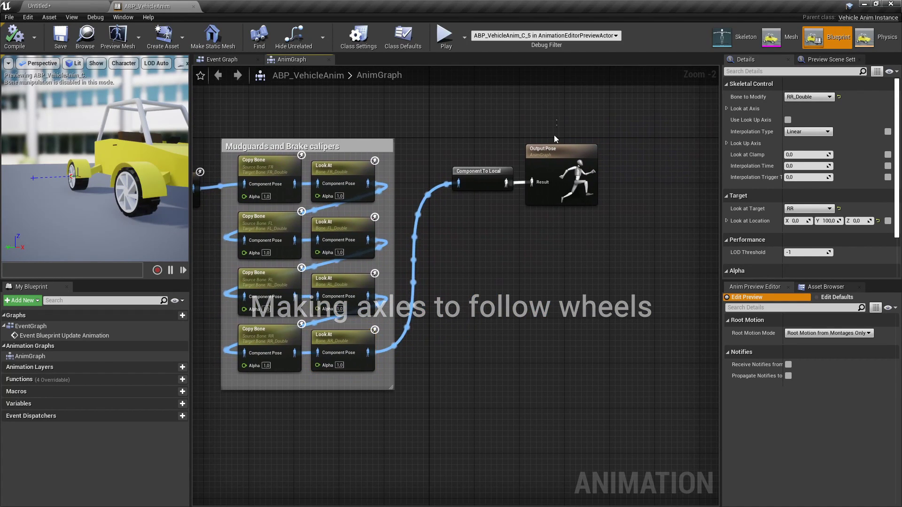
pyautogui.moveTo(555, 139)
pyautogui.mouseDown()
pyautogui.moveTo(494, 184)
pyautogui.moveTo(560, 166)
pyautogui.mouseUp()
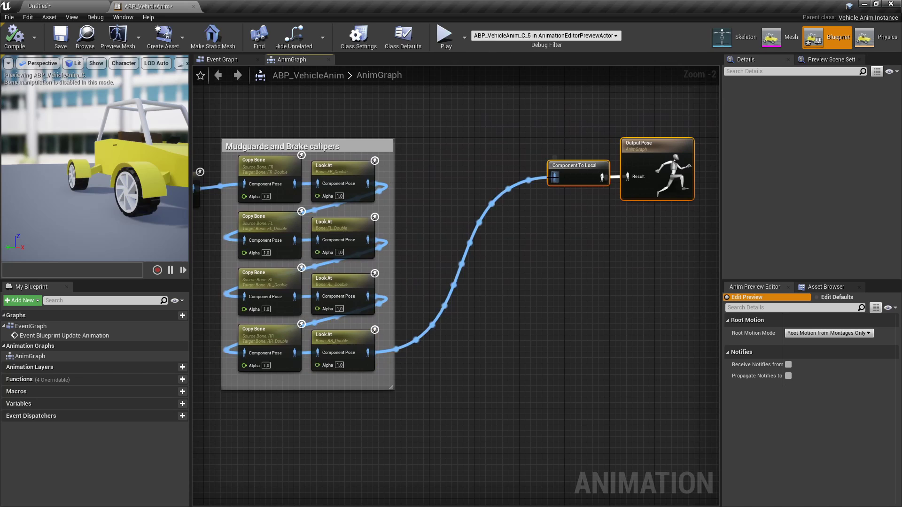
pyautogui.keyDown('alt'); pyautogui.click(555, 177); pyautogui.keyUp('alt')
pyautogui.scroll(1, 481, 213)
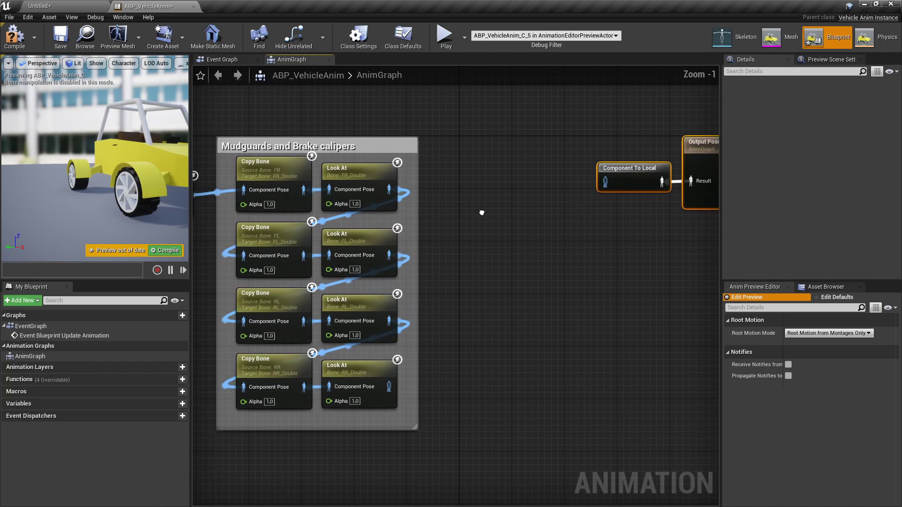
pyautogui.rightClick(478, 181)
pyautogui.write('look at')
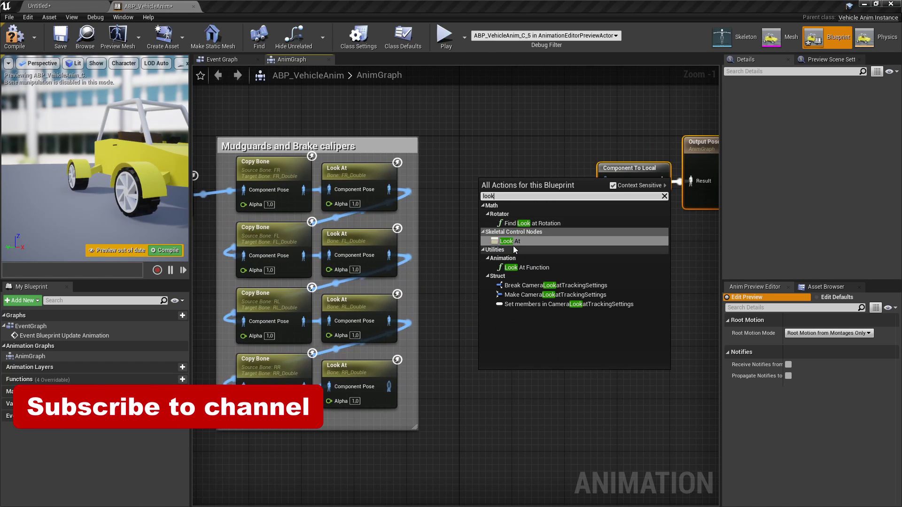
pyautogui.click(513, 246)
pyautogui.moveTo(496, 196)
pyautogui.mouseDown()
pyautogui.moveTo(498, 169)
pyautogui.moveTo(487, 172)
pyautogui.mouseUp()
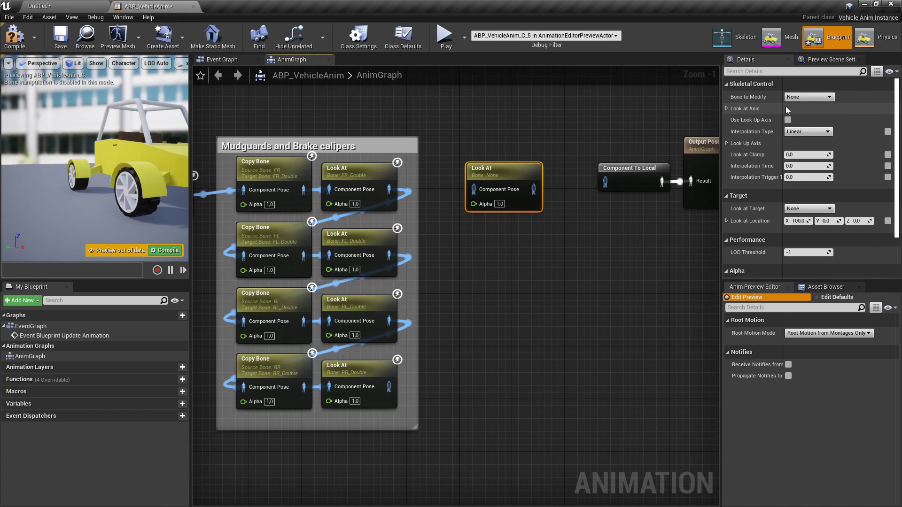
# - Set the Look At to modify FR_Axle on axis Y -1, aimed at FR with zero offset
pyautogui.click(806, 96)
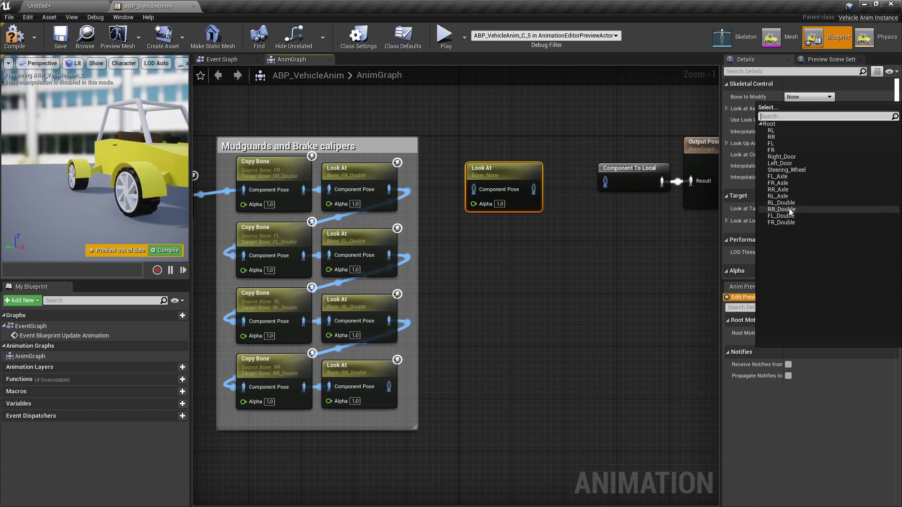
pyautogui.click(786, 182)
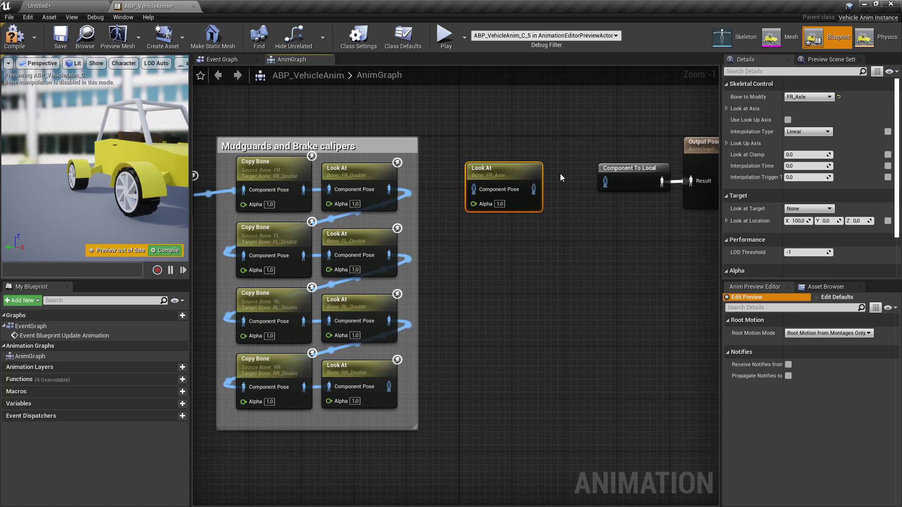
pyautogui.click(730, 108)
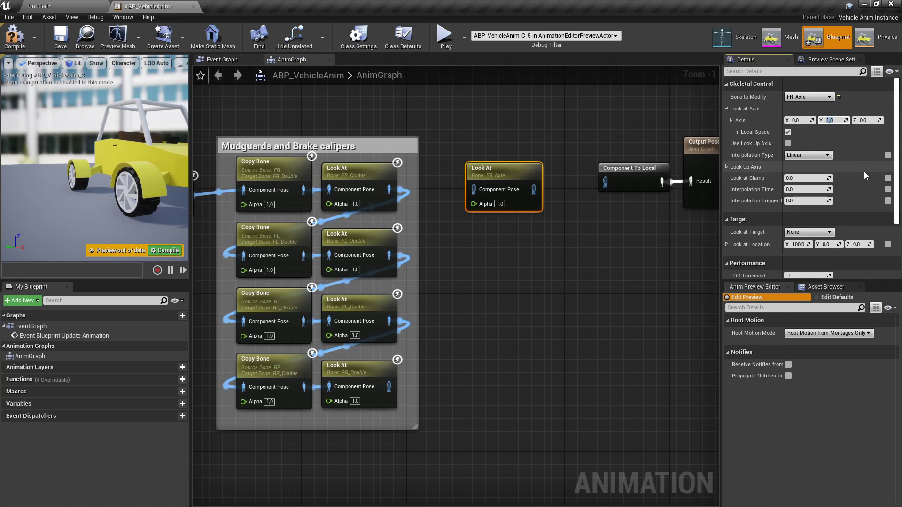
pyautogui.write('-1')
pyautogui.press('Return')
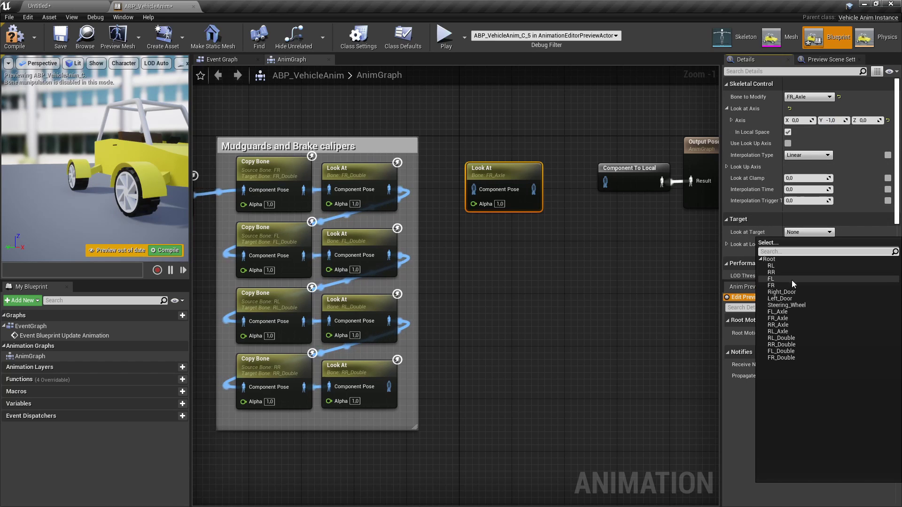
pyautogui.click(776, 286)
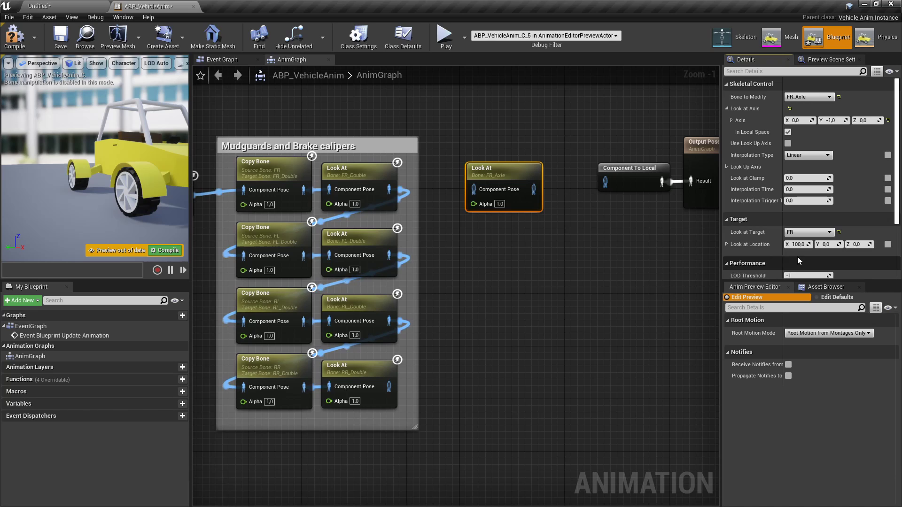
pyautogui.click(790, 244)
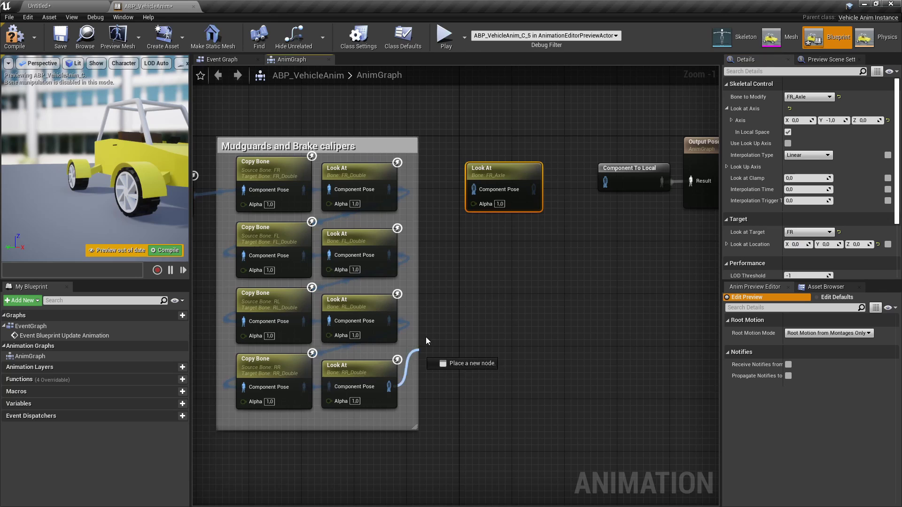
# - Wire the last caliper node into the new Look At and paste a copy of it
pyautogui.moveTo(426, 341)
pyautogui.mouseDown()
pyautogui.moveTo(475, 189)
pyautogui.moveTo(494, 163)
pyautogui.mouseUp()
pyautogui.hotkey('ctrl', 'c')
pyautogui.hotkey('ctrl', 'v')
pyautogui.hotkey('ctrl', 'v')
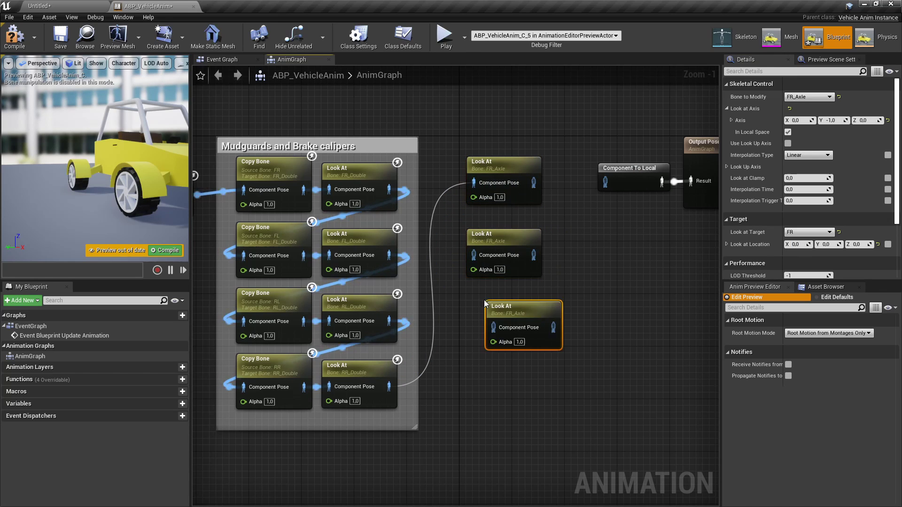
# - Line up four axle Look At nodes and set the second to modify FL_Axle aimed at FL
pyautogui.moveTo(485, 303); pyautogui.dragTo(468, 299)
pyautogui.hotkey('ctrl', 'v')
pyautogui.moveTo(486, 356); pyautogui.dragTo(469, 365)
pyautogui.click(497, 241)
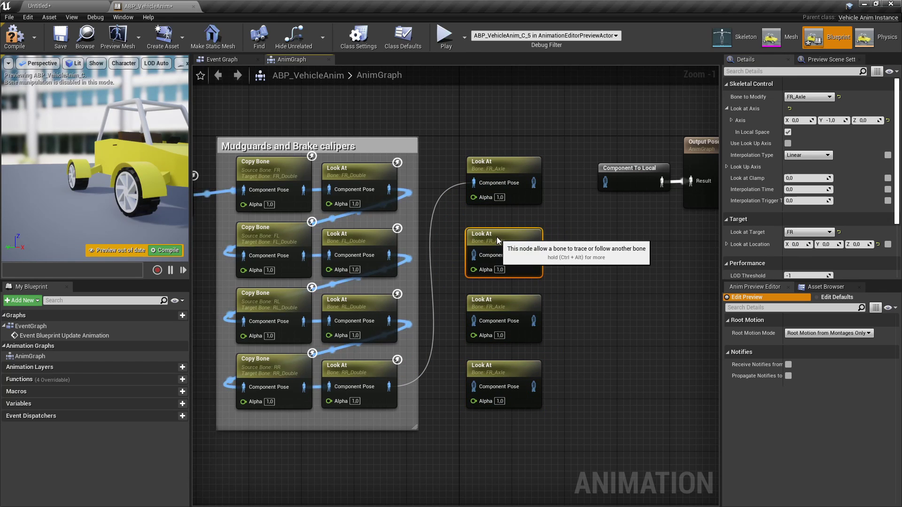
pyautogui.click(808, 97)
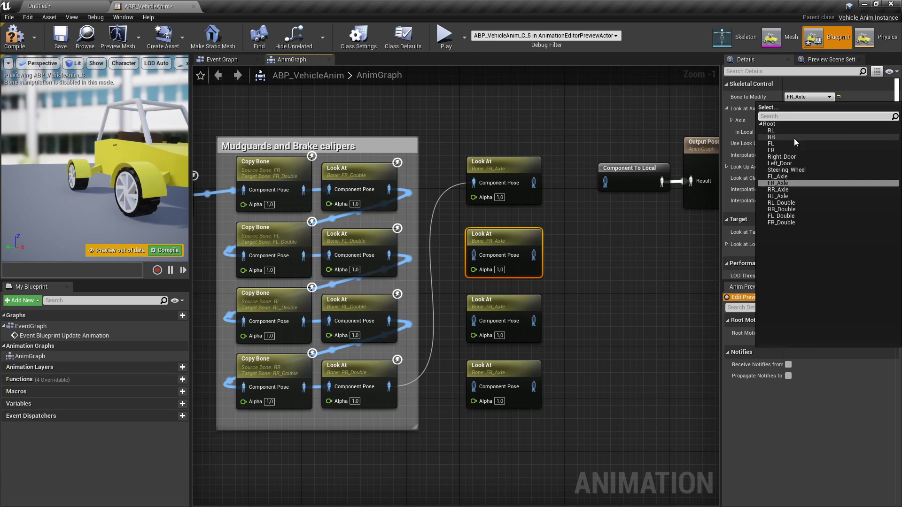
pyautogui.click(779, 177)
pyautogui.click(809, 232)
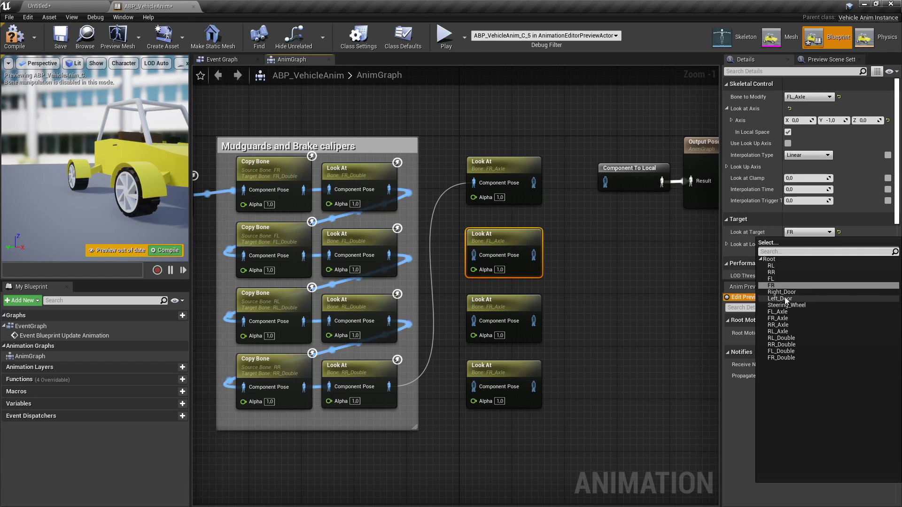
pyautogui.click(780, 284)
# - Set the third Look At to RL_Axle aimed at RL and the fourth to RR_Axle aimed at RR
pyautogui.click(521, 301)
pyautogui.click(809, 97)
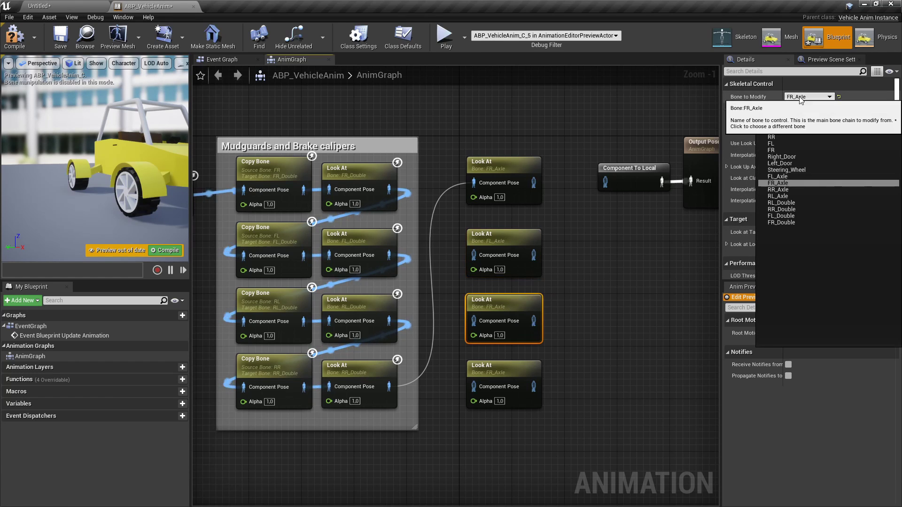
pyautogui.click(778, 196)
pyautogui.click(809, 232)
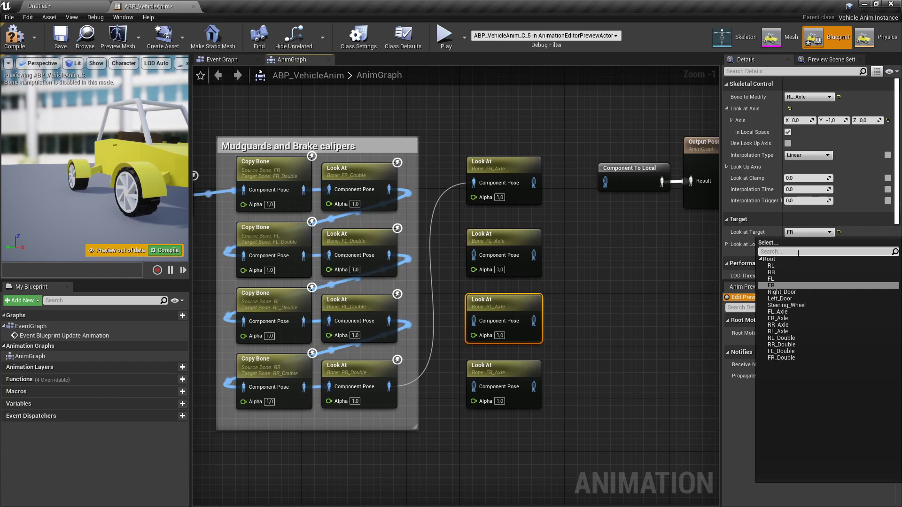
pyautogui.click(779, 283)
pyautogui.click(504, 366)
pyautogui.click(809, 97)
pyautogui.click(778, 189)
pyautogui.click(809, 232)
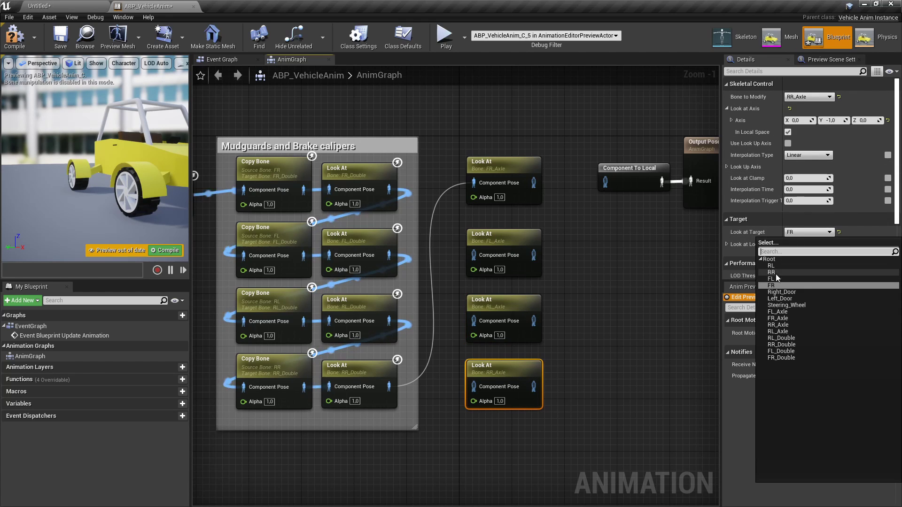
pyautogui.click(778, 272)
# - Chain the four Look At nodes into Component To Local and group them as 'Axles'
pyautogui.moveTo(533, 183); pyautogui.dragTo(476, 259)
pyautogui.moveTo(533, 321); pyautogui.dragTo(555, 328)
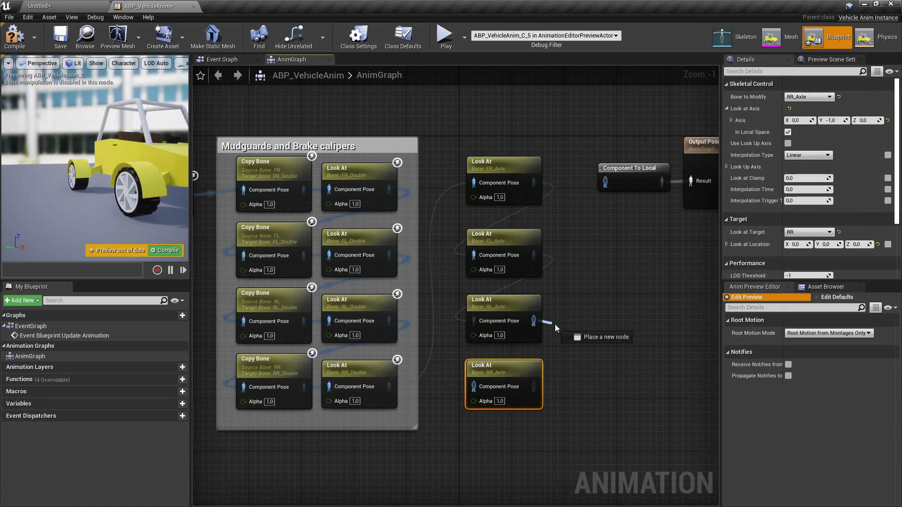
pyautogui.moveTo(473, 381); pyautogui.dragTo(473, 381)
pyautogui.moveTo(533, 386); pyautogui.dragTo(605, 182)
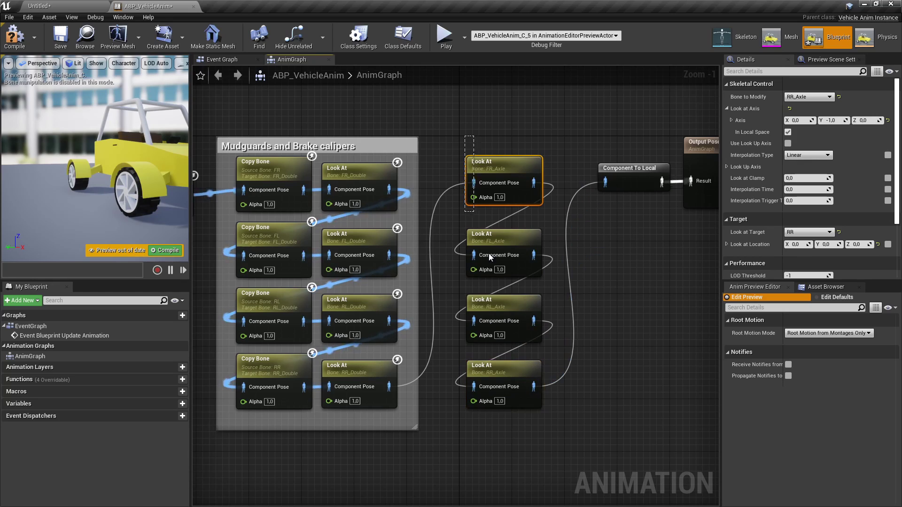
pyautogui.moveTo(455, 148); pyautogui.dragTo(552, 417)
pyautogui.write('cA')
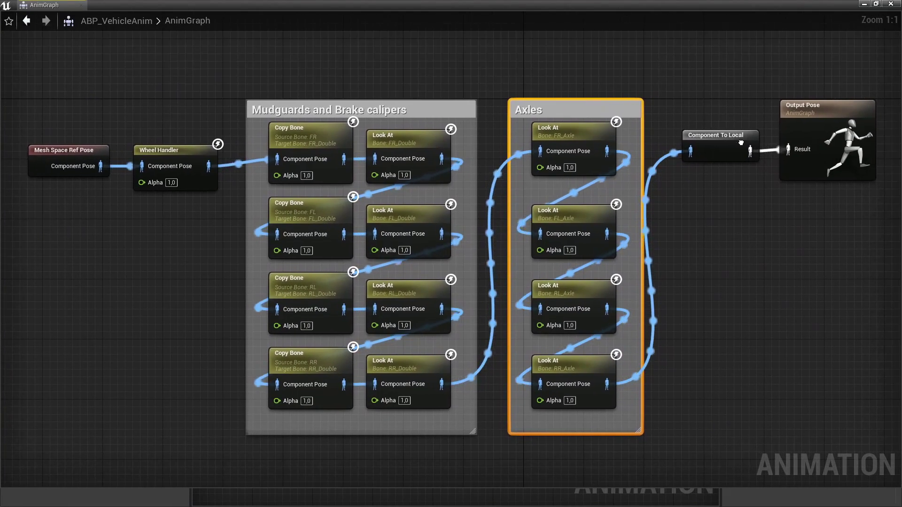
pyautogui.click(629, 66)
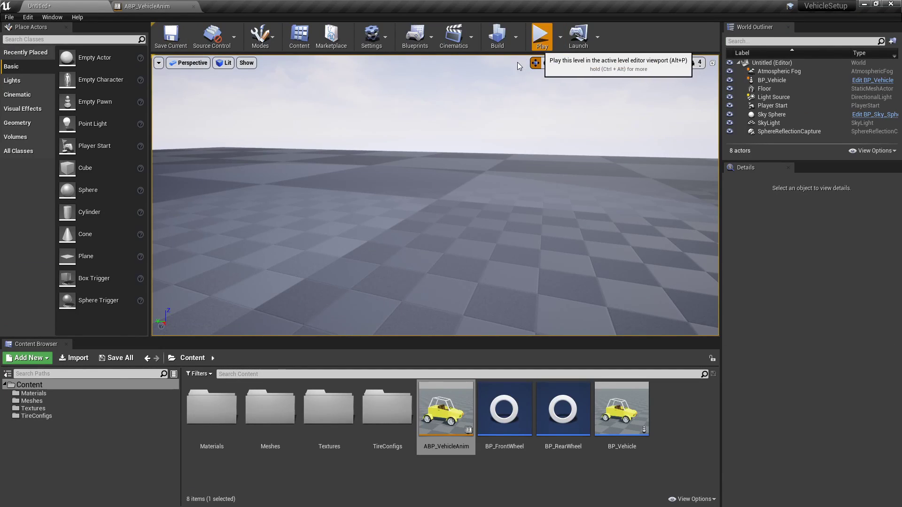
# - Start a Play-in-Editor session and drive the buggy to watch the axles and mudguards track the wheels
pyautogui.click(540, 36)
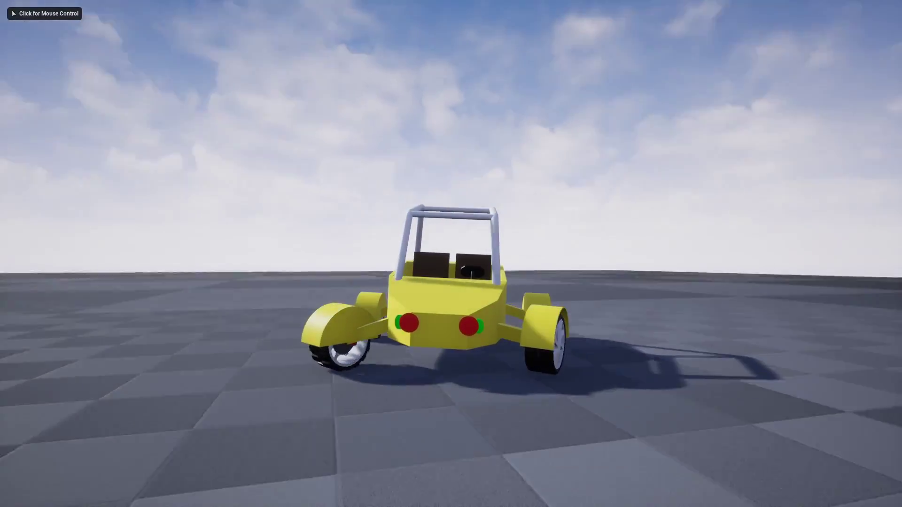
pyautogui.click(438, 208)
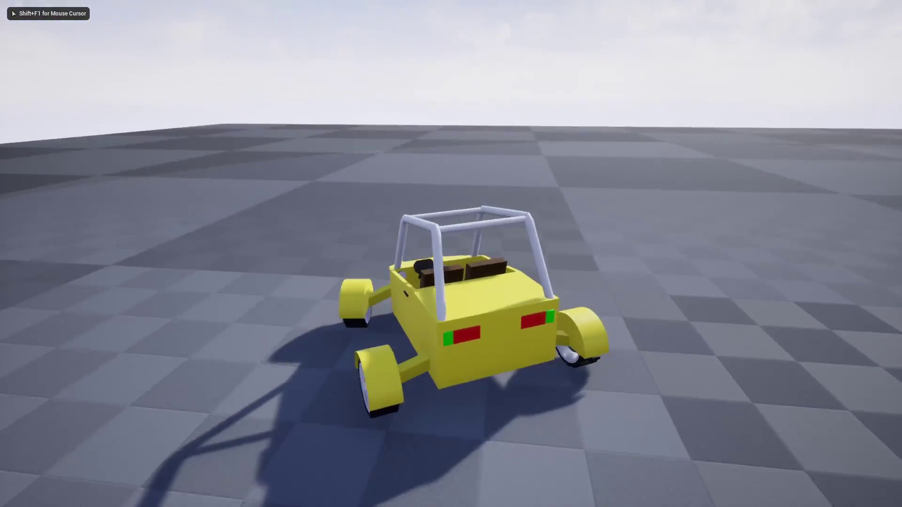
pyautogui.press('d')
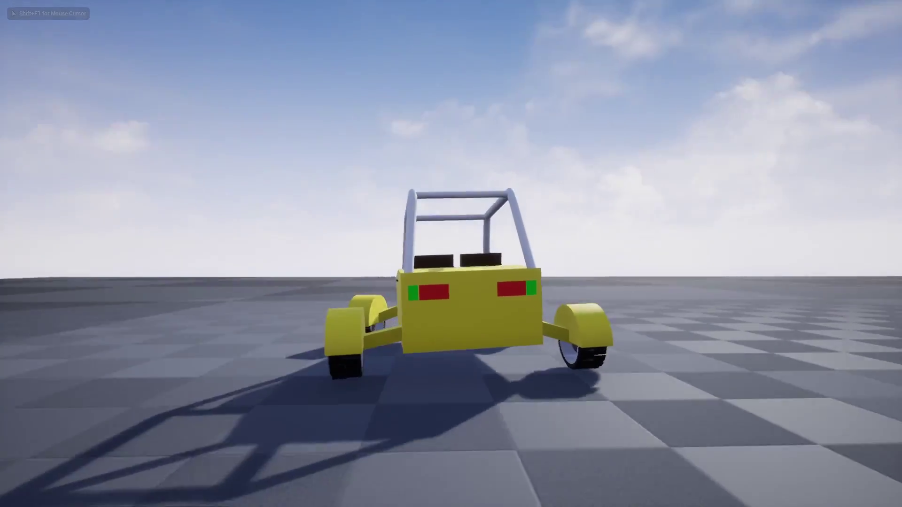